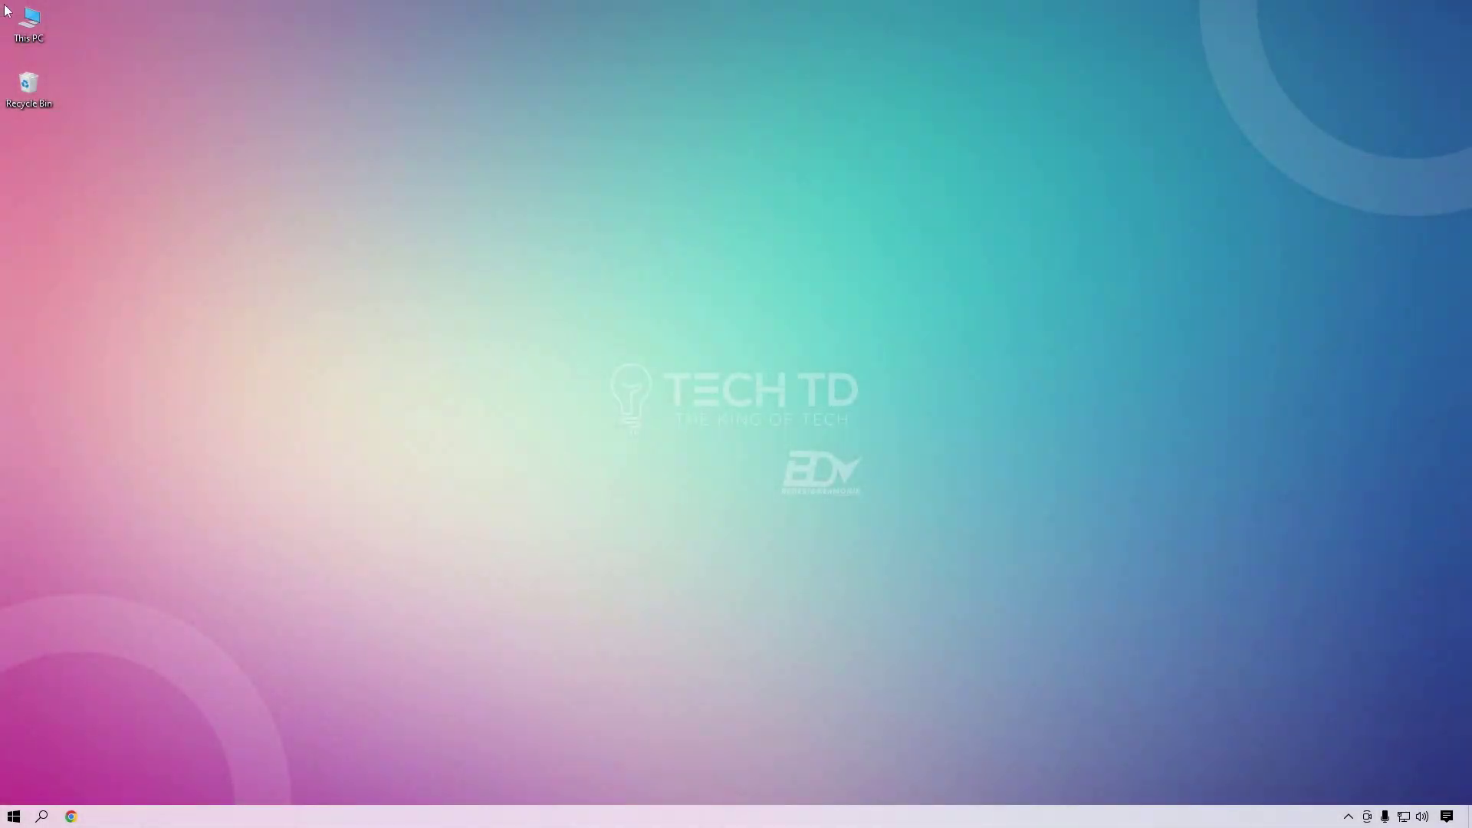
# - Open Excel.xlsx from the Excel folder on Local Disk (D:) via This PC
pyautogui.doubleClick(29, 21)
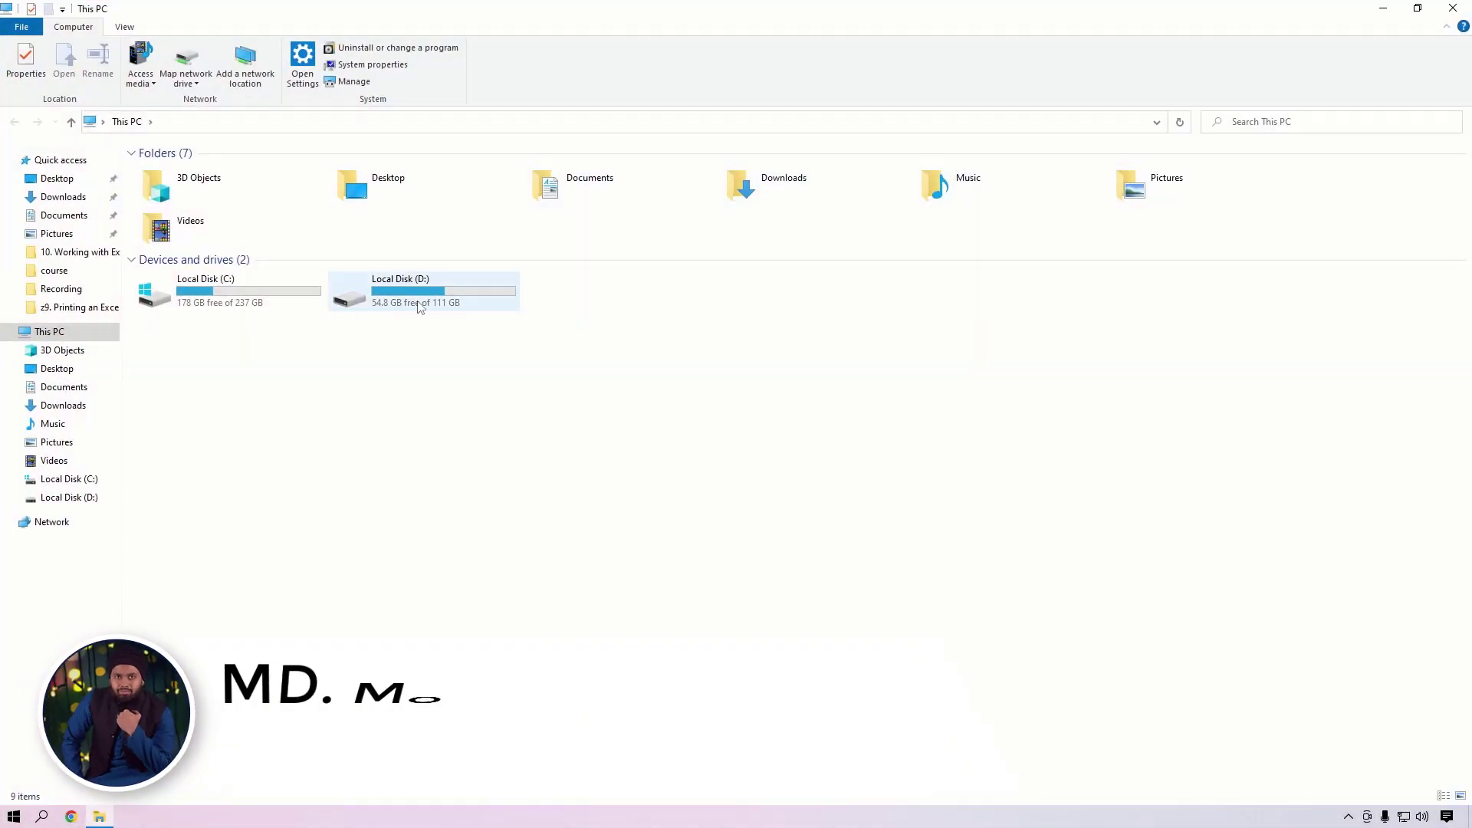
pyautogui.doubleClick(414, 299)
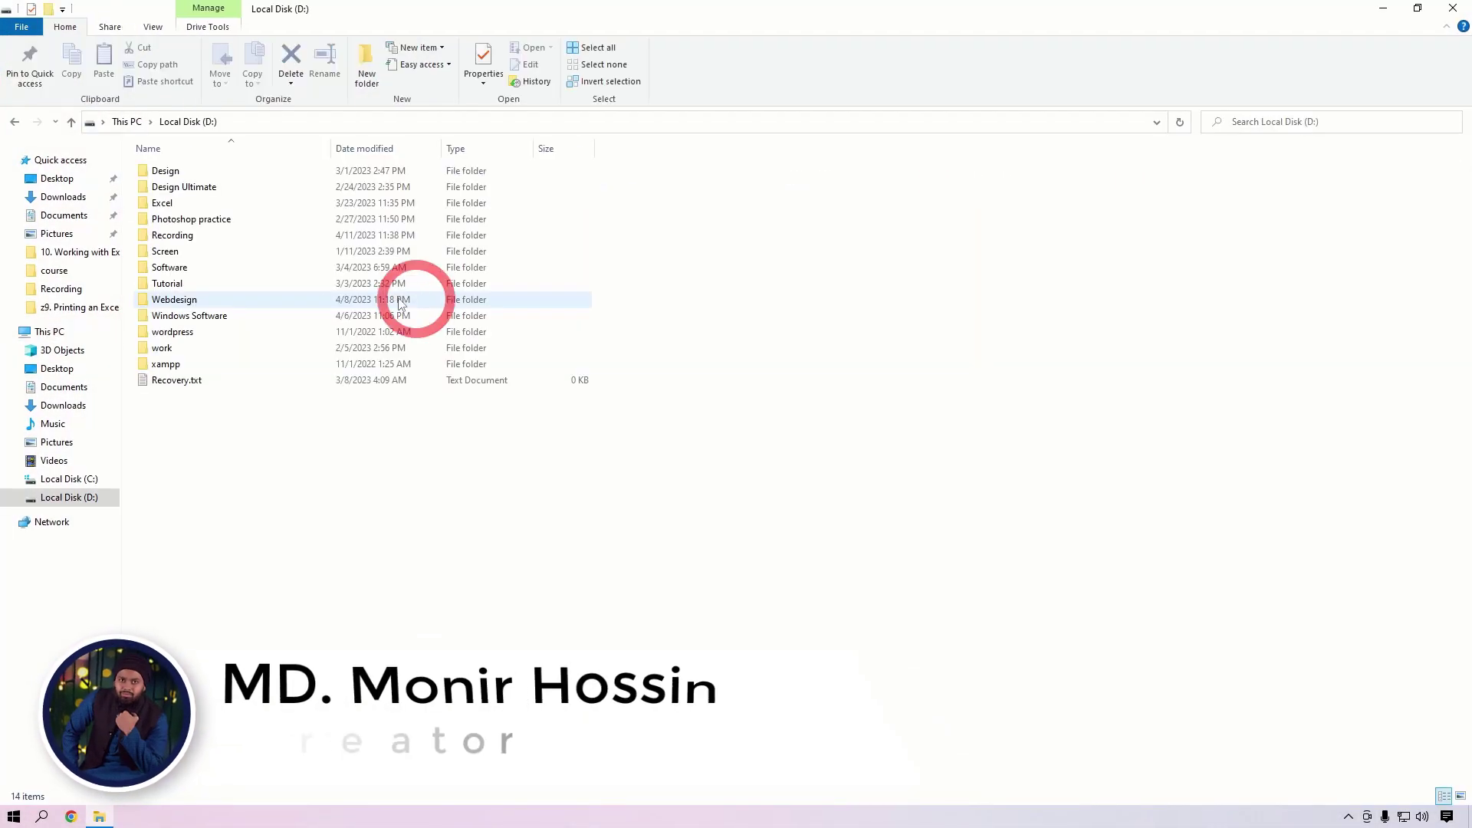
pyautogui.doubleClick(192, 203)
pyautogui.click(189, 170)
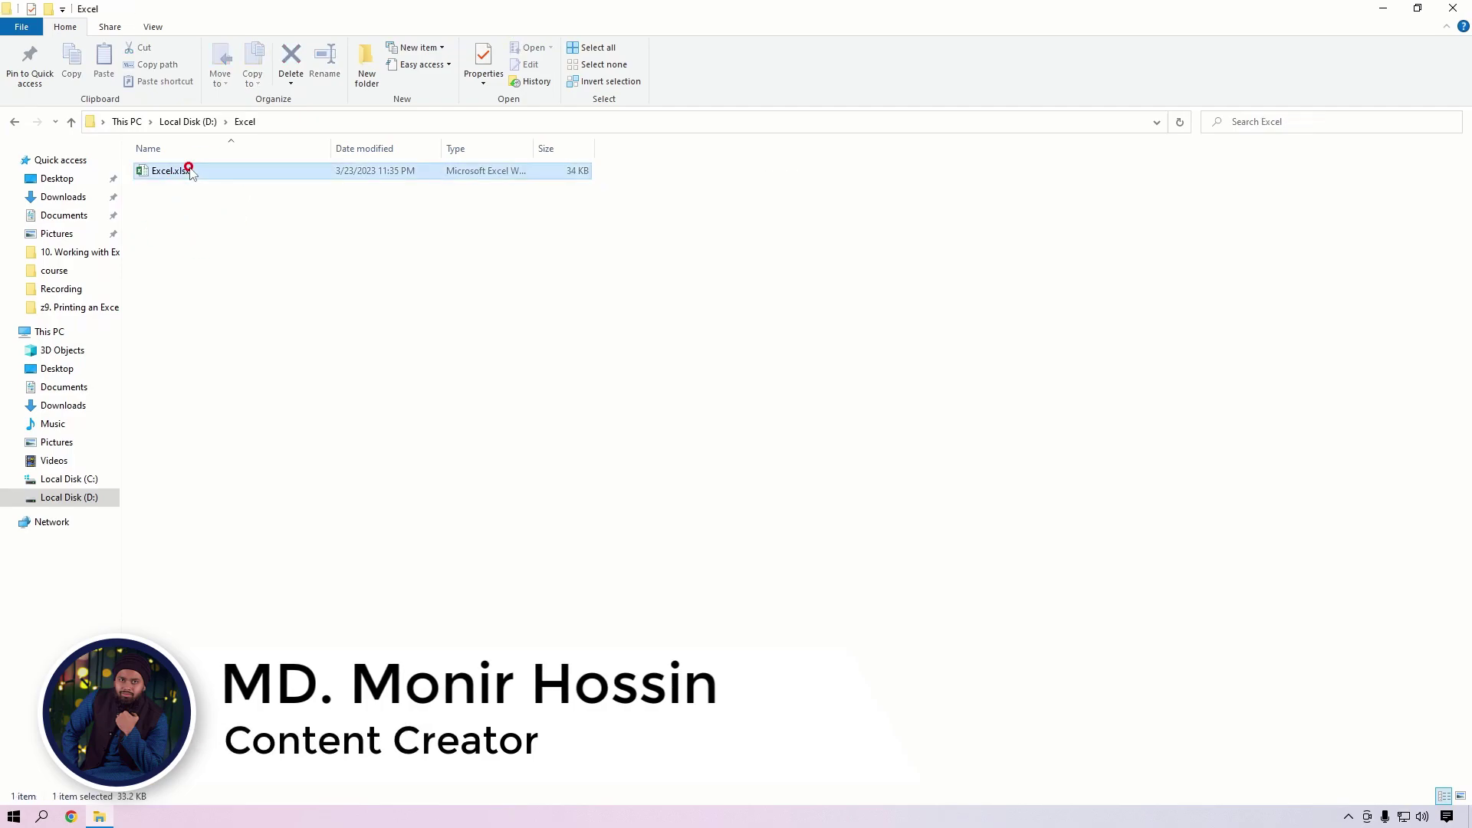
pyautogui.doubleClick(189, 171)
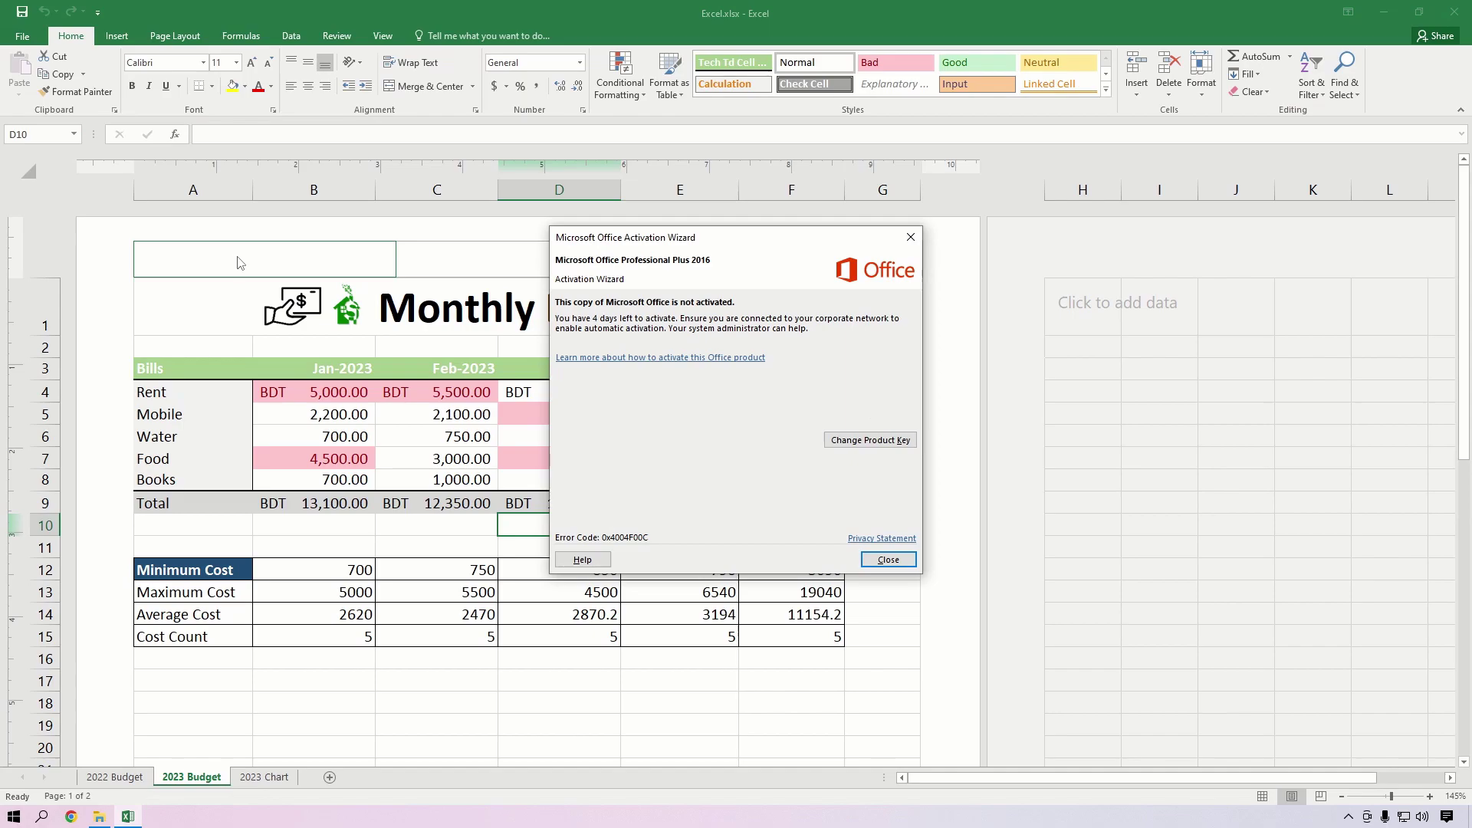
# - Dismiss the activation notice and try widening column F, then undo the change
pyautogui.click(884, 559)
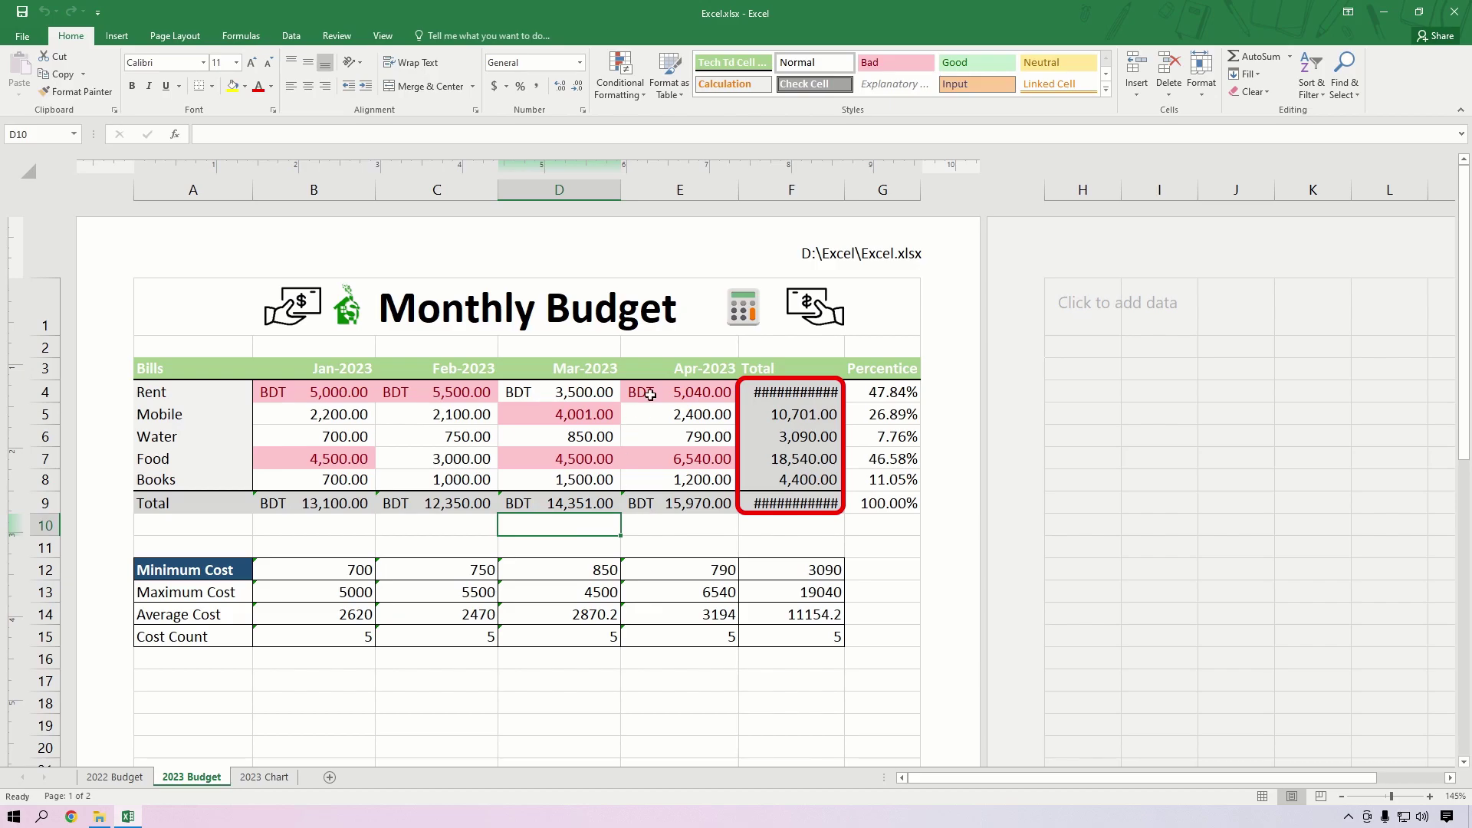
pyautogui.click(774, 394)
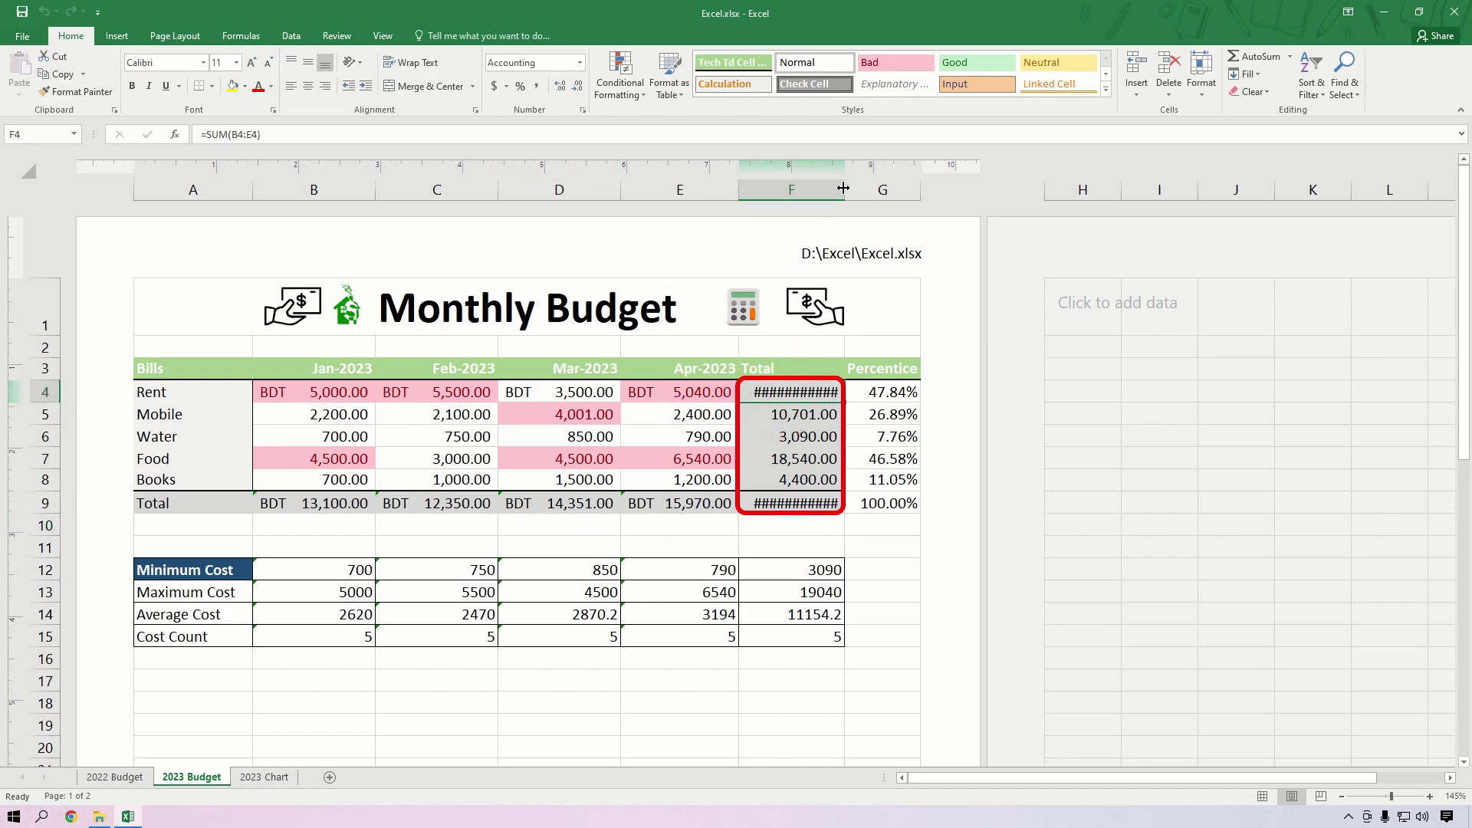
pyautogui.moveTo(844, 189); pyautogui.dragTo(849, 189)
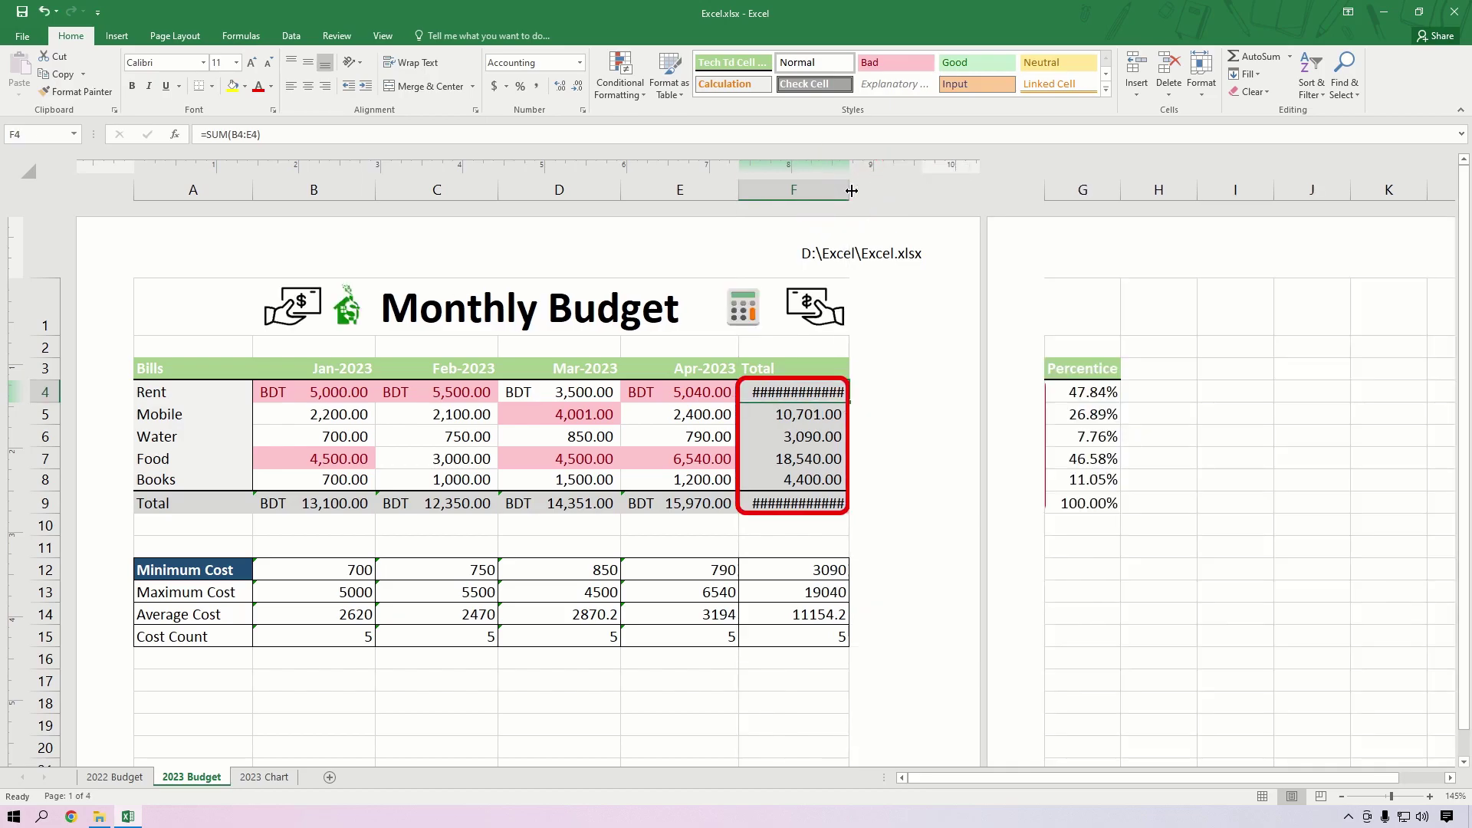
pyautogui.hotkey('ctrl', 'z')
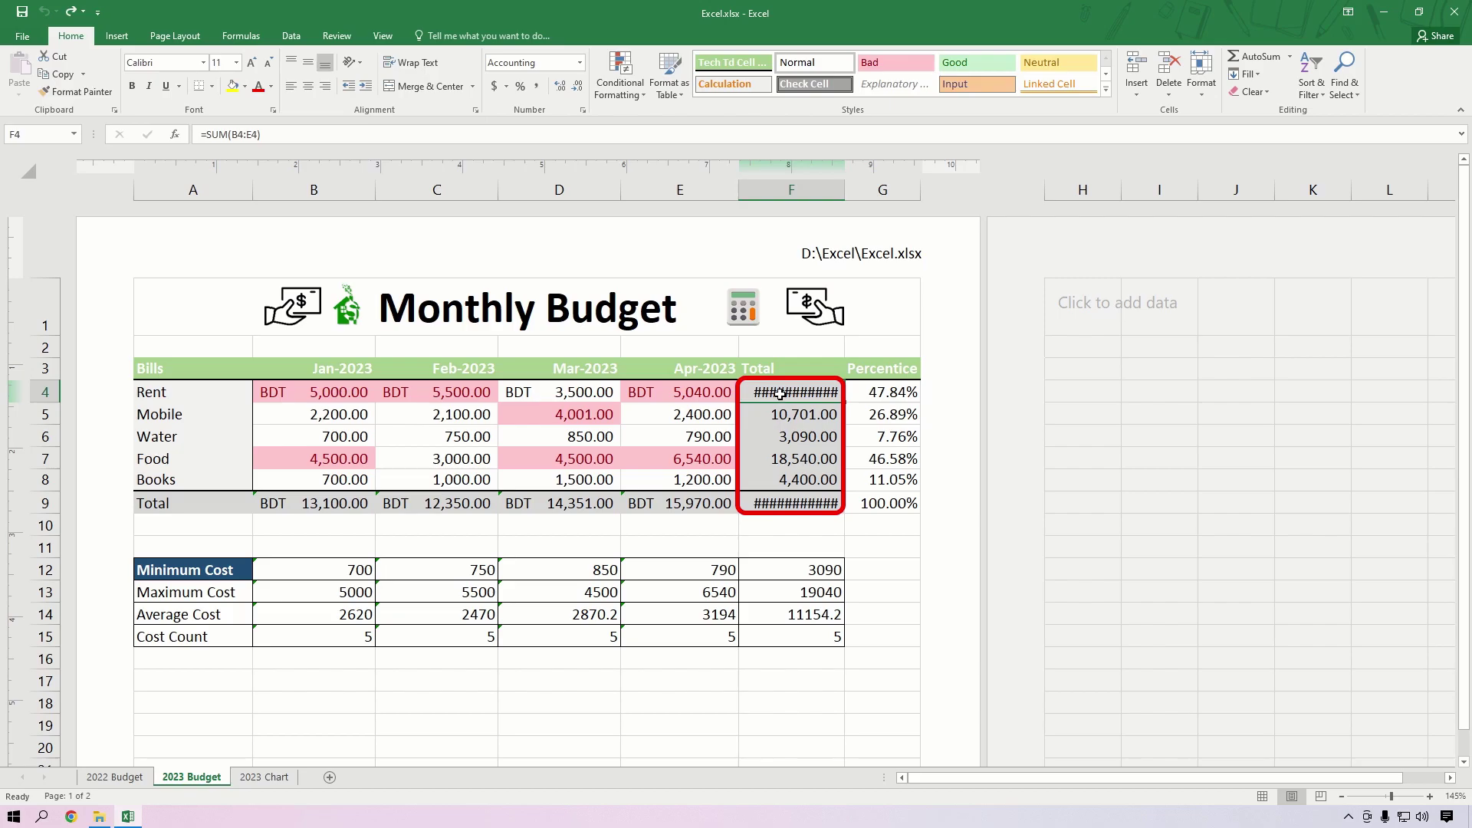
# - Reduce the font of totals F4:F9 from 11 to 9 so all amounts display
pyautogui.moveTo(780, 394); pyautogui.dragTo(783, 502)
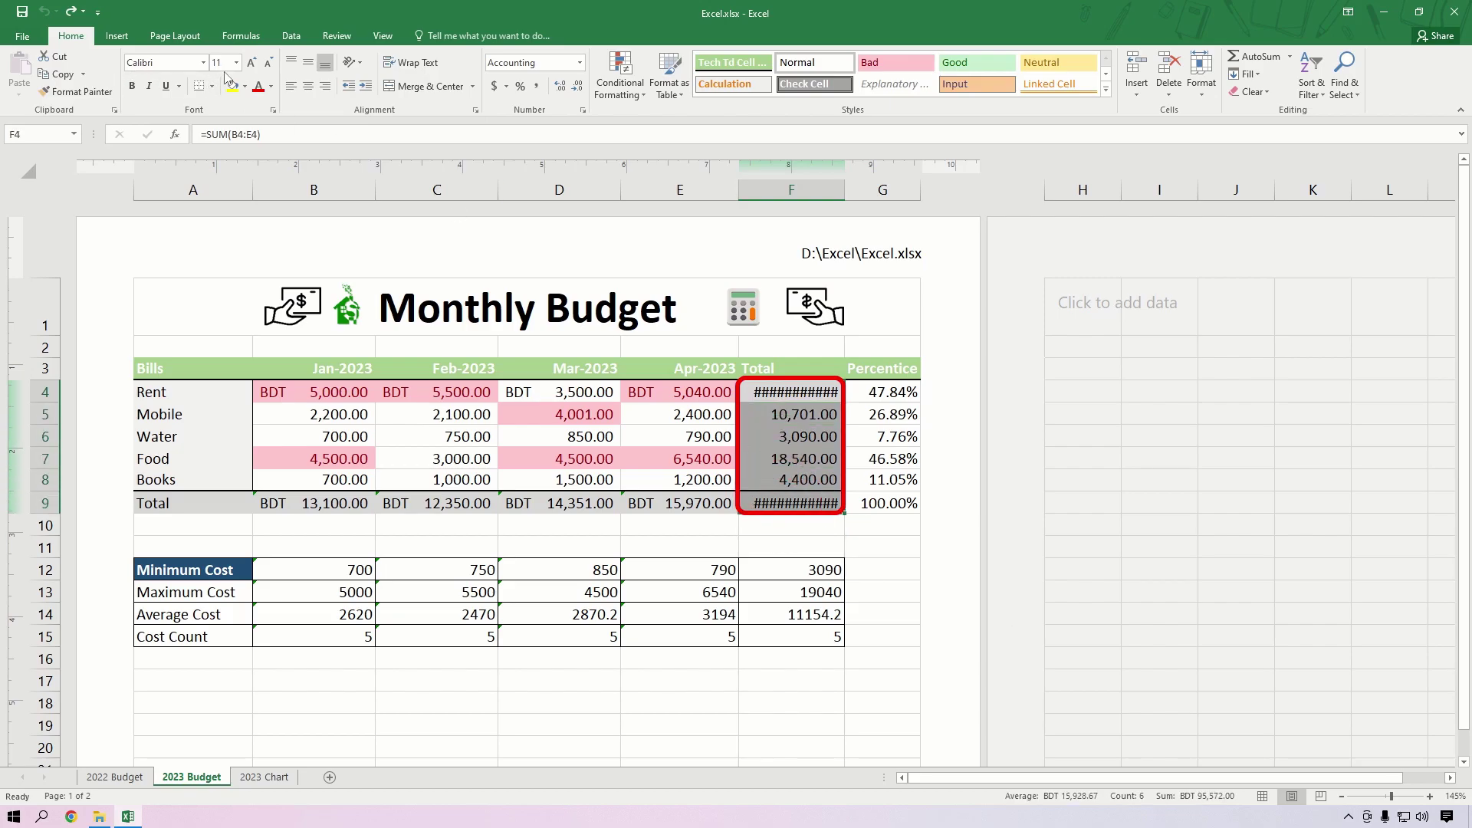
pyautogui.click(269, 65)
pyautogui.click(268, 64)
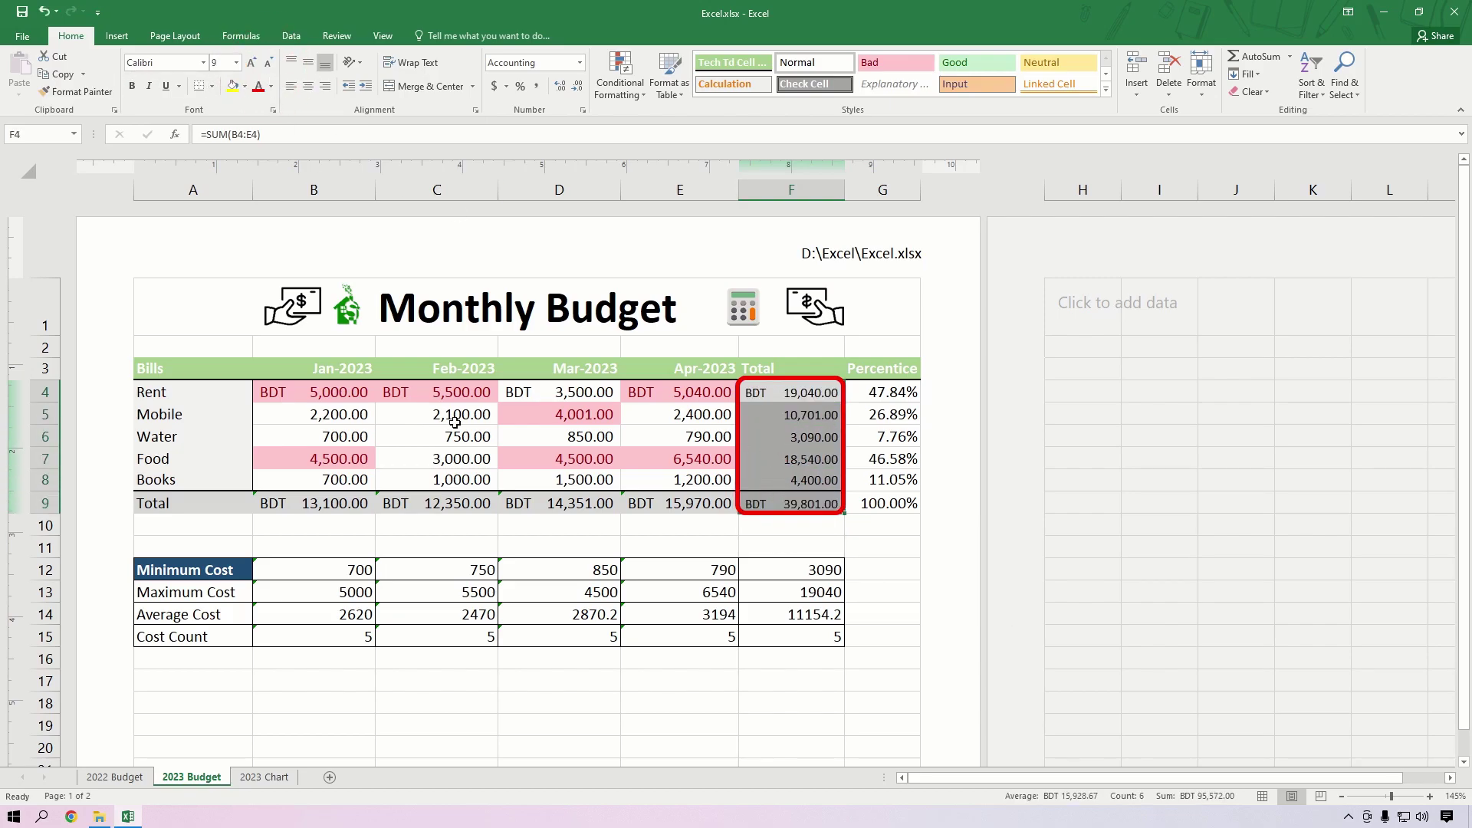
pyautogui.click(903, 600)
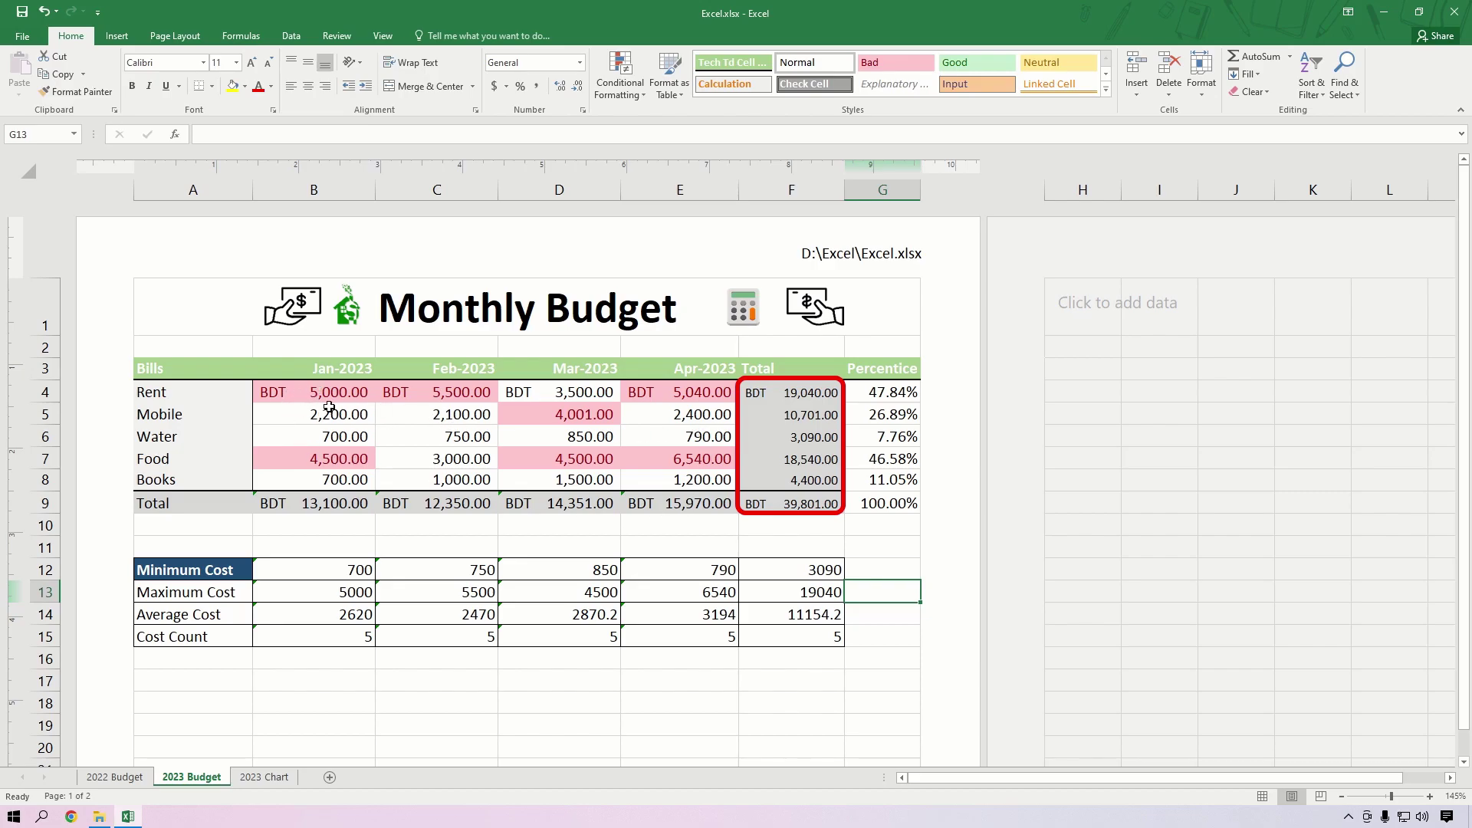
# - Clear the expense figures in B4:E8
pyautogui.click(336, 397)
pyautogui.moveTo(348, 411); pyautogui.dragTo(674, 476)
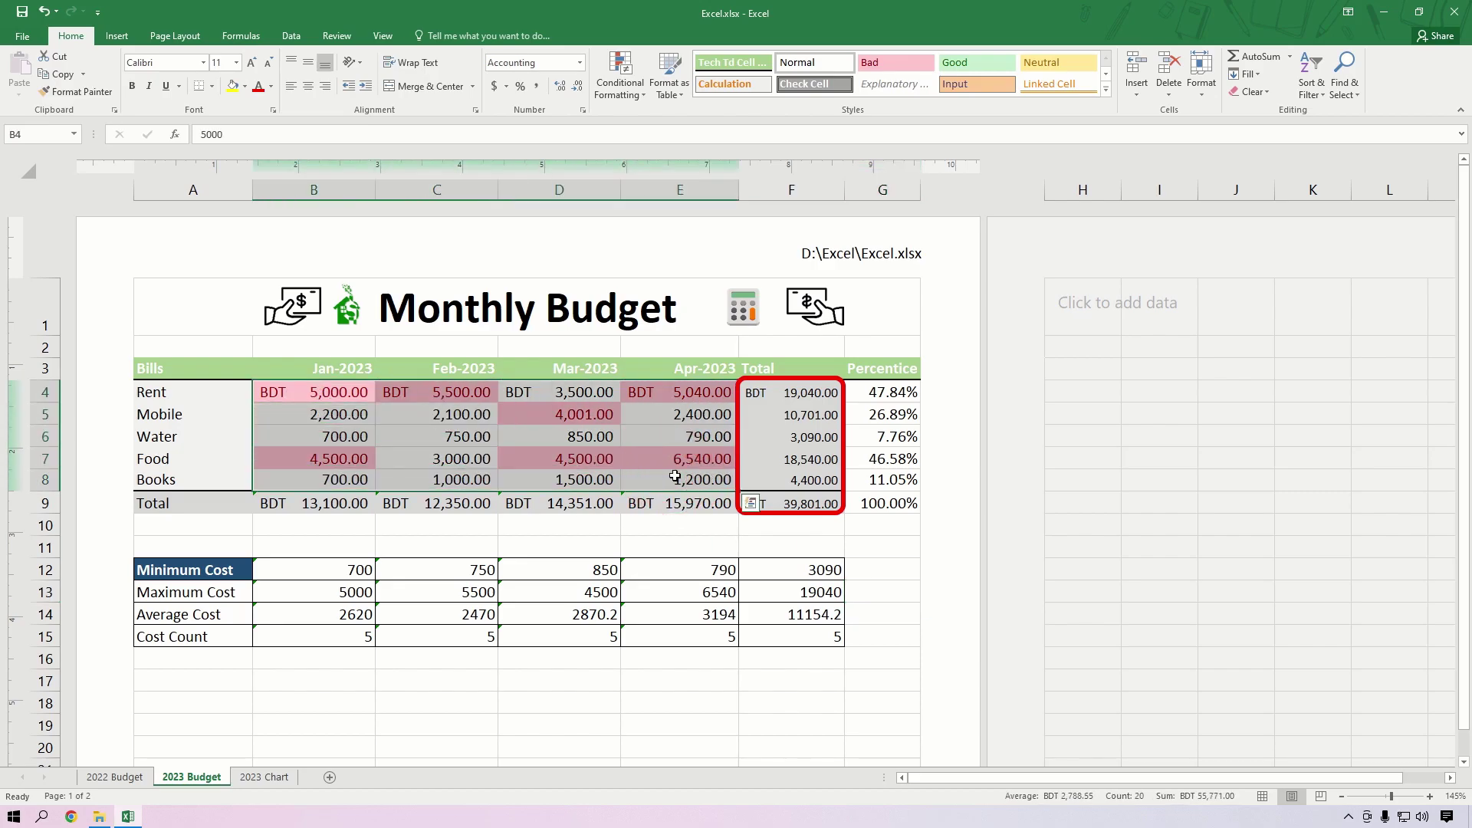
pyautogui.press('Delete')
pyautogui.click(701, 547)
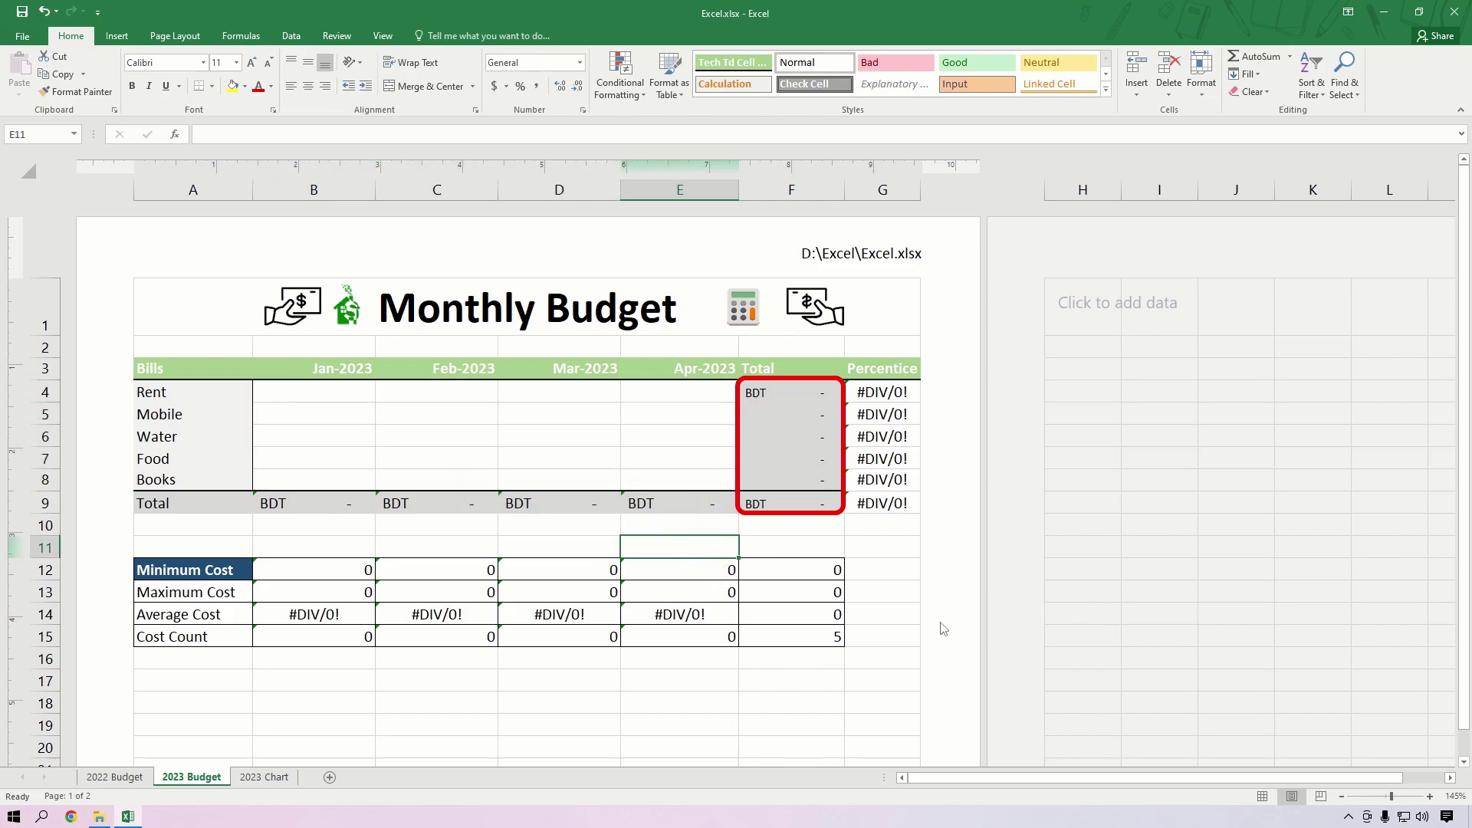
# - Enter test amounts 200, 500, 600, 700 and 9800 in B4:B8, then undo them
pyautogui.click(351, 395)
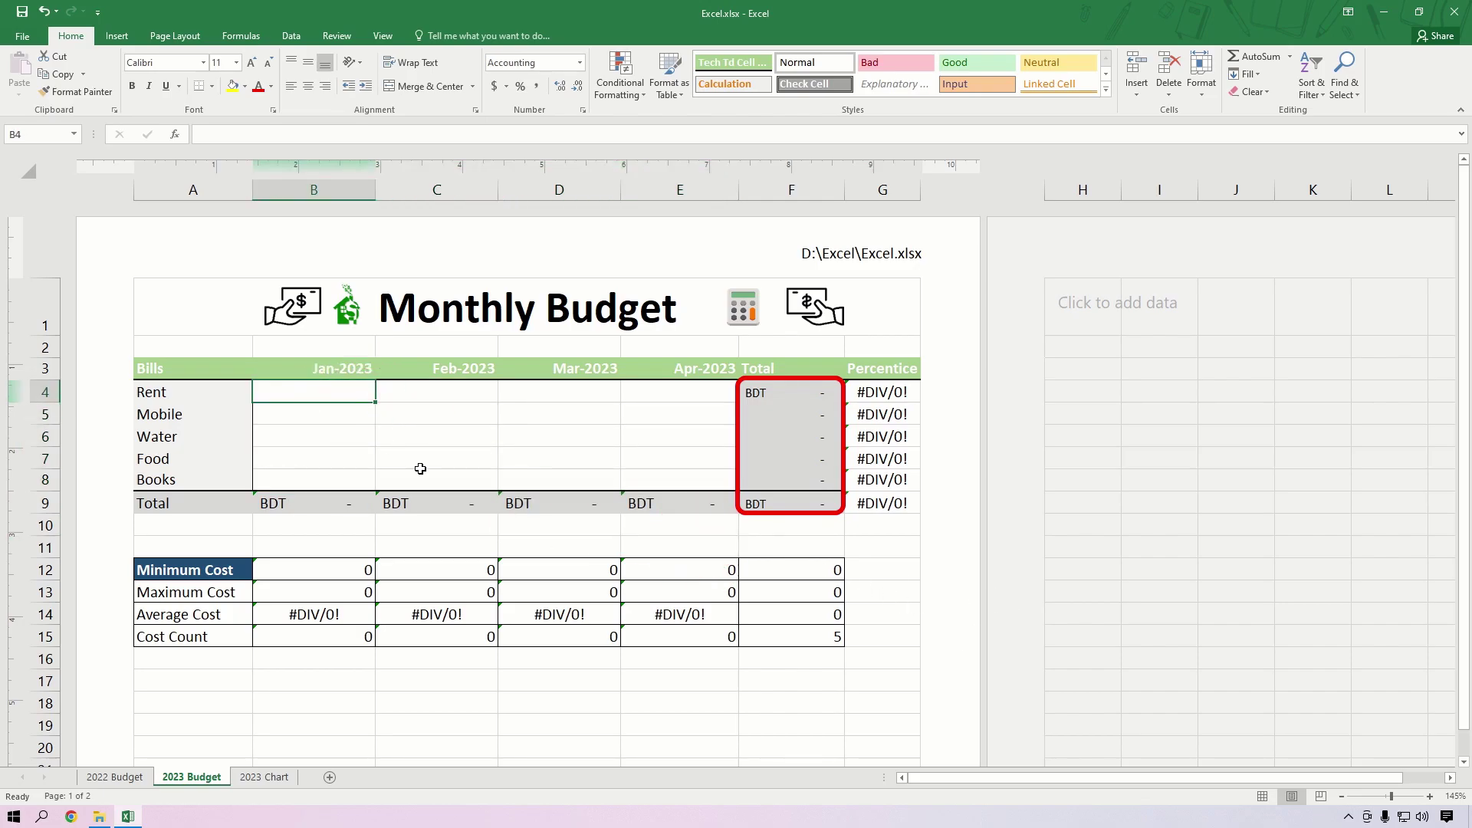
pyautogui.write('BDT 200')
pyautogui.press('Return')
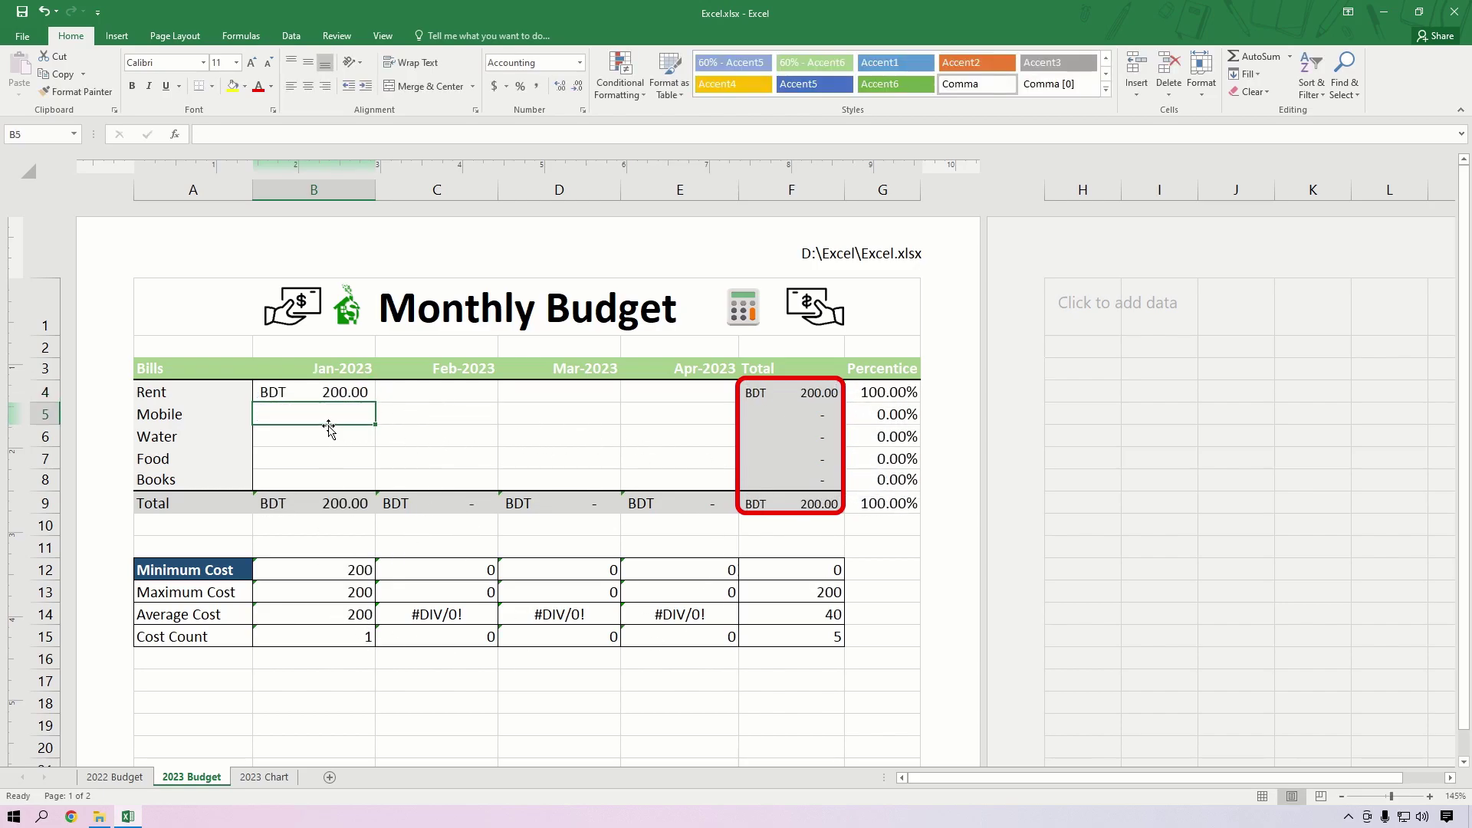
pyautogui.write('500')
pyautogui.press('Return')
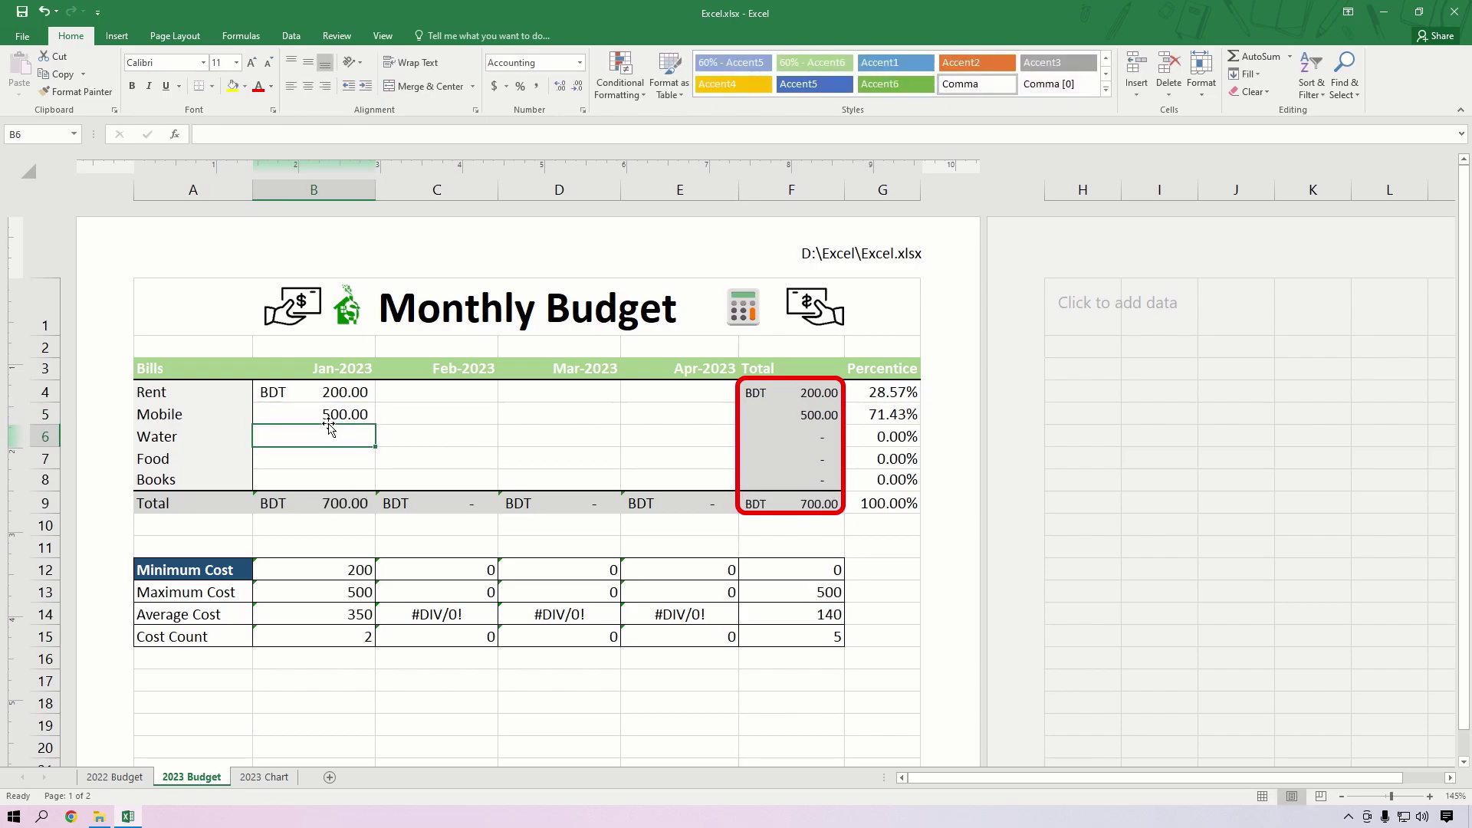
pyautogui.write('600')
pyautogui.press('Return')
pyautogui.write('700')
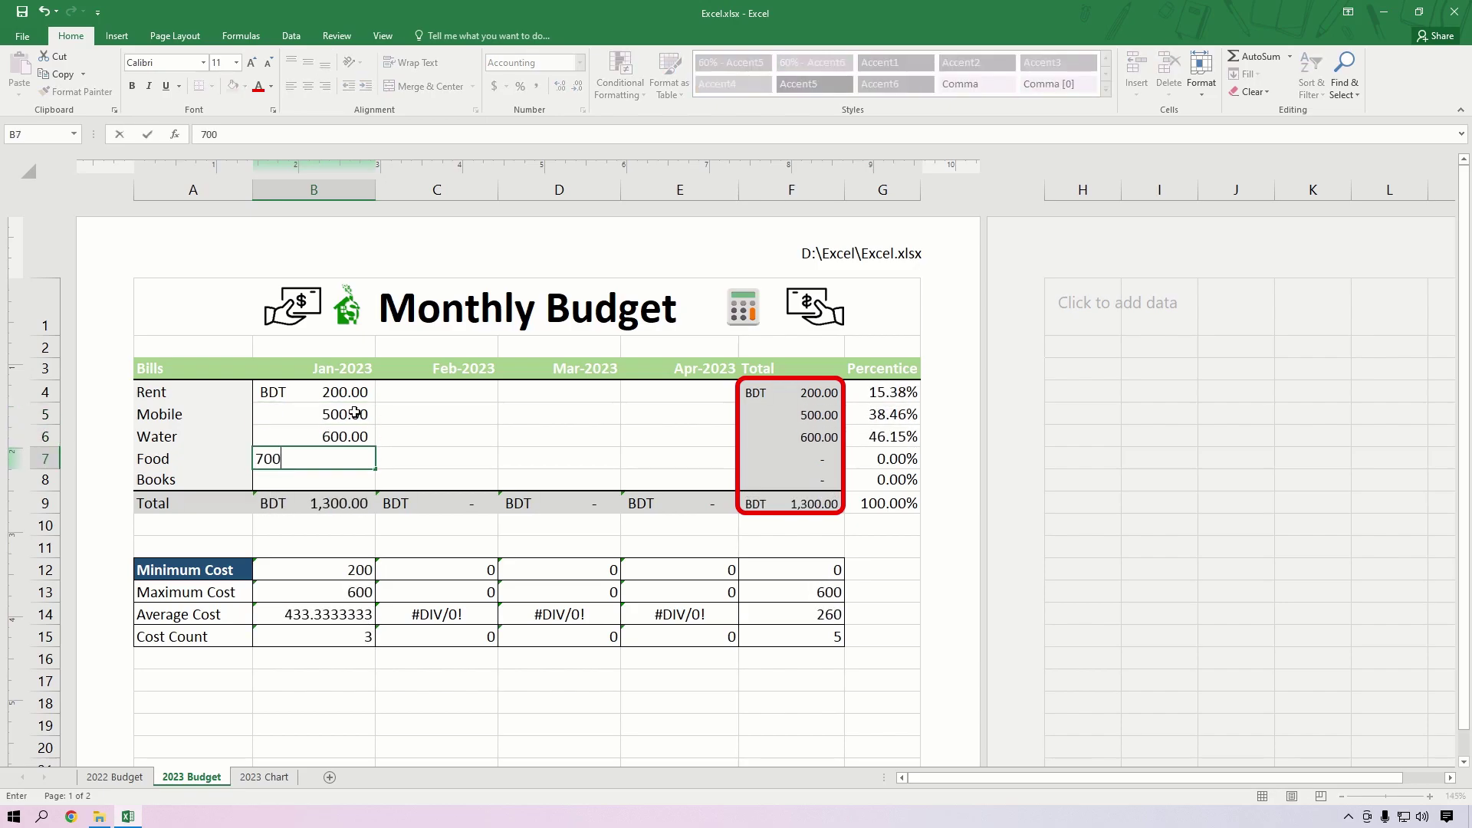
pyautogui.press('Return')
pyautogui.write('9800')
pyautogui.press('Return')
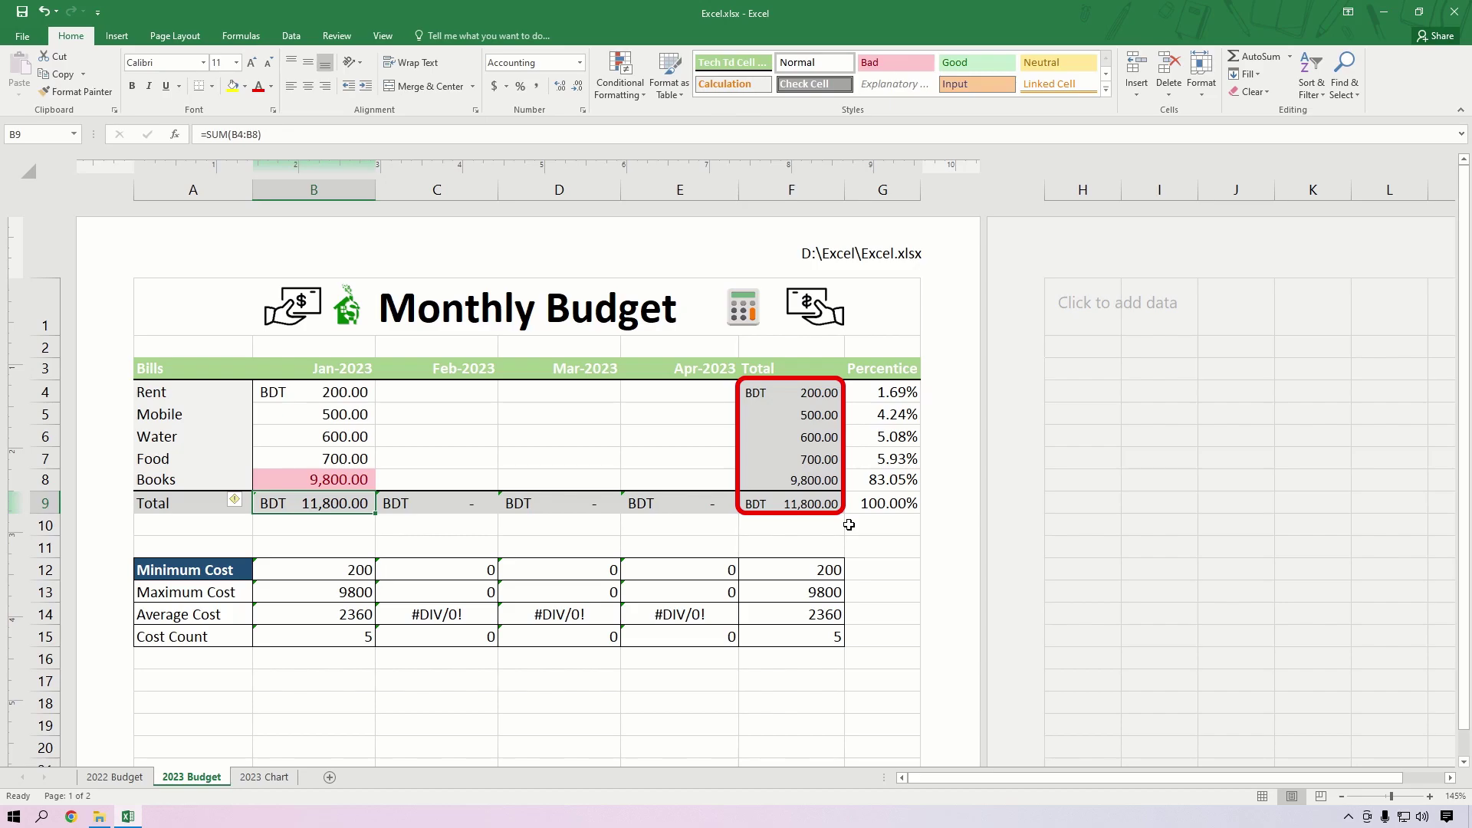
pyautogui.hotkey('ctrl', 'z')
pyautogui.hotkey('ctrl', 'z')
pyautogui.hotkey('ctrl', 'z')
pyautogui.hotkey('ctrl', 'z')
pyautogui.hotkey('ctrl', 'z')
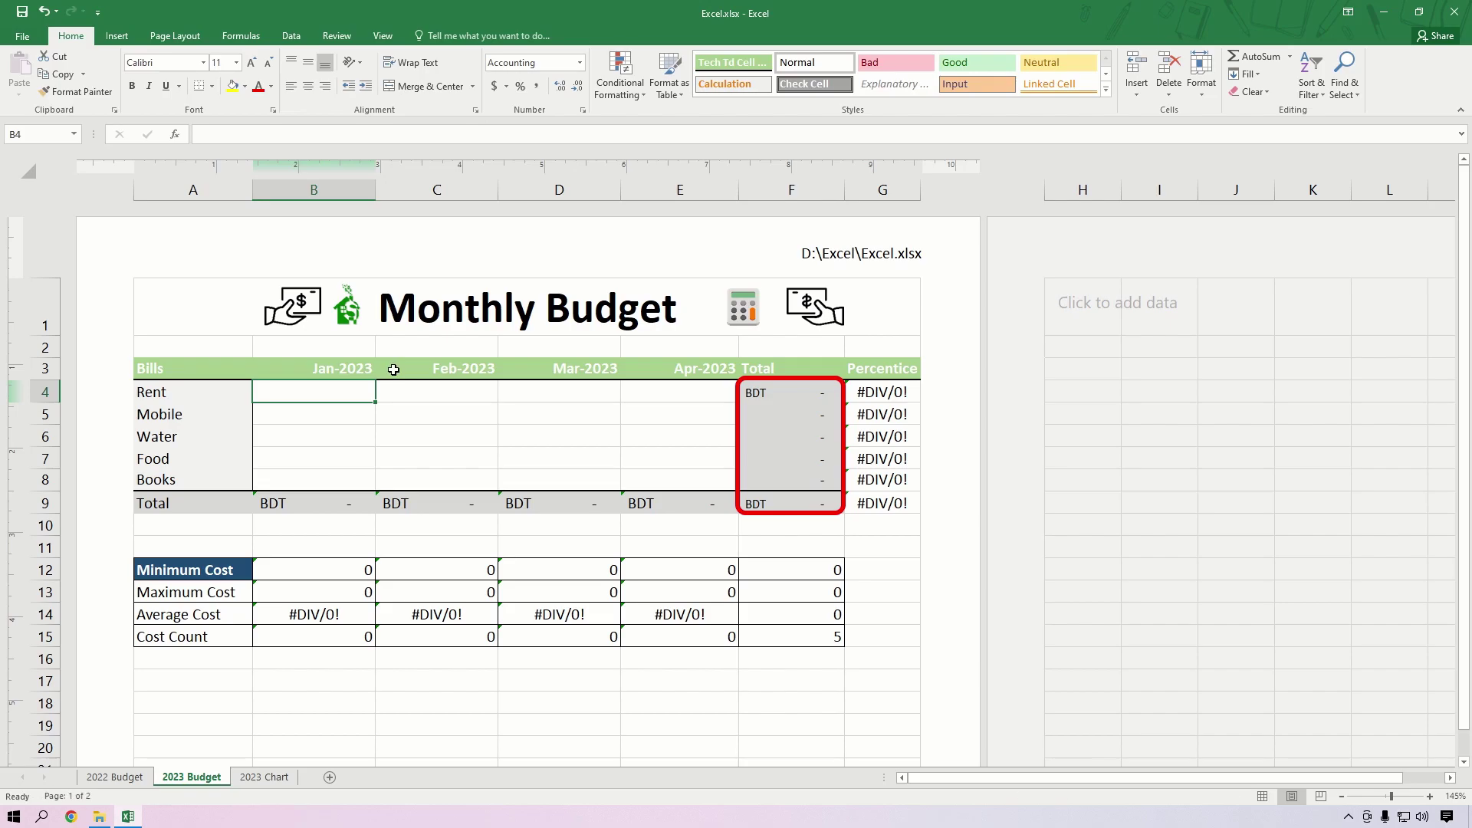
# - Close the budget workbook and browse the Personal templates on the New page
pyautogui.click(26, 36)
pyautogui.click(45, 341)
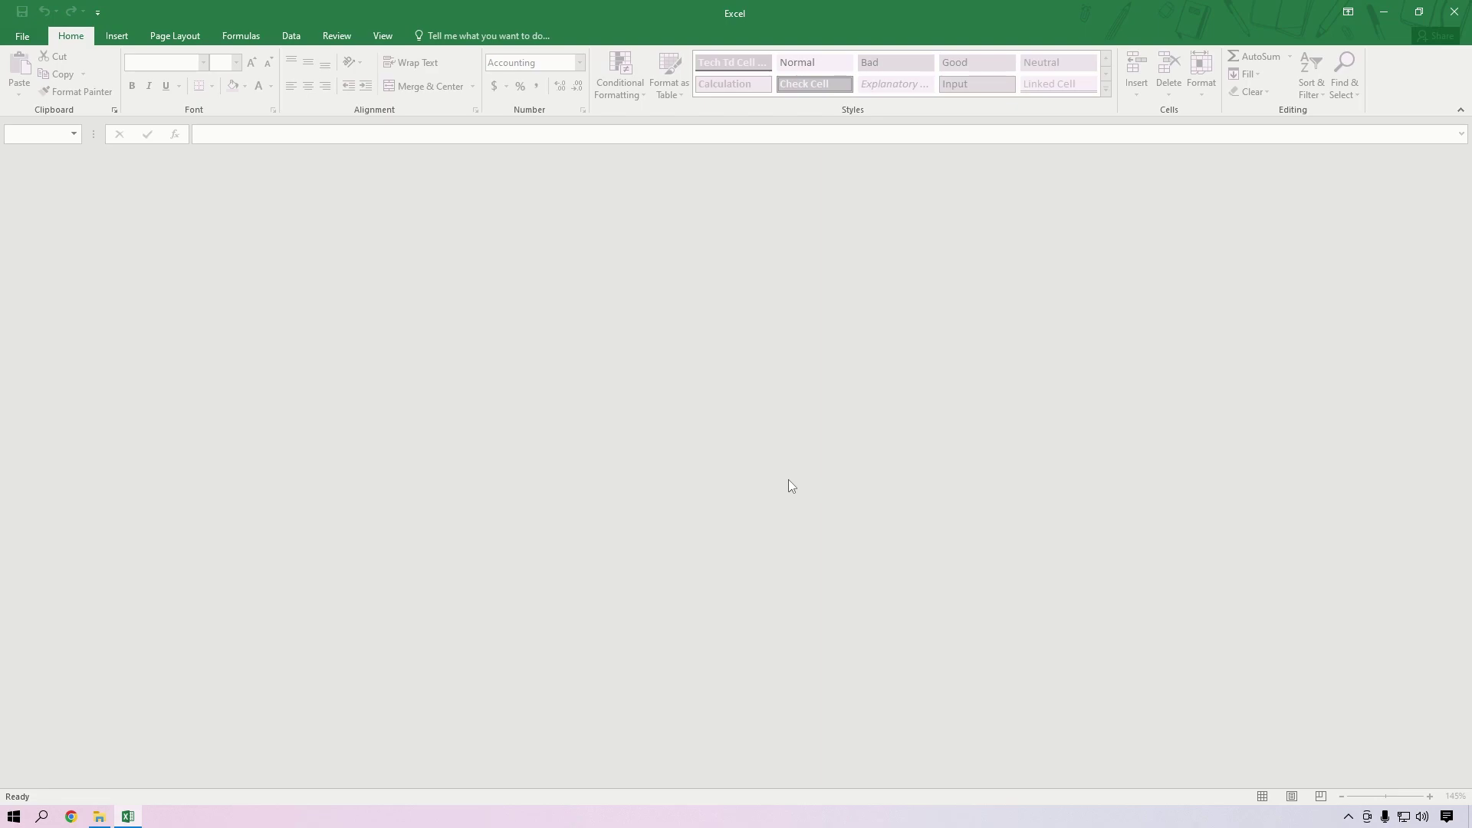
pyautogui.click(23, 36)
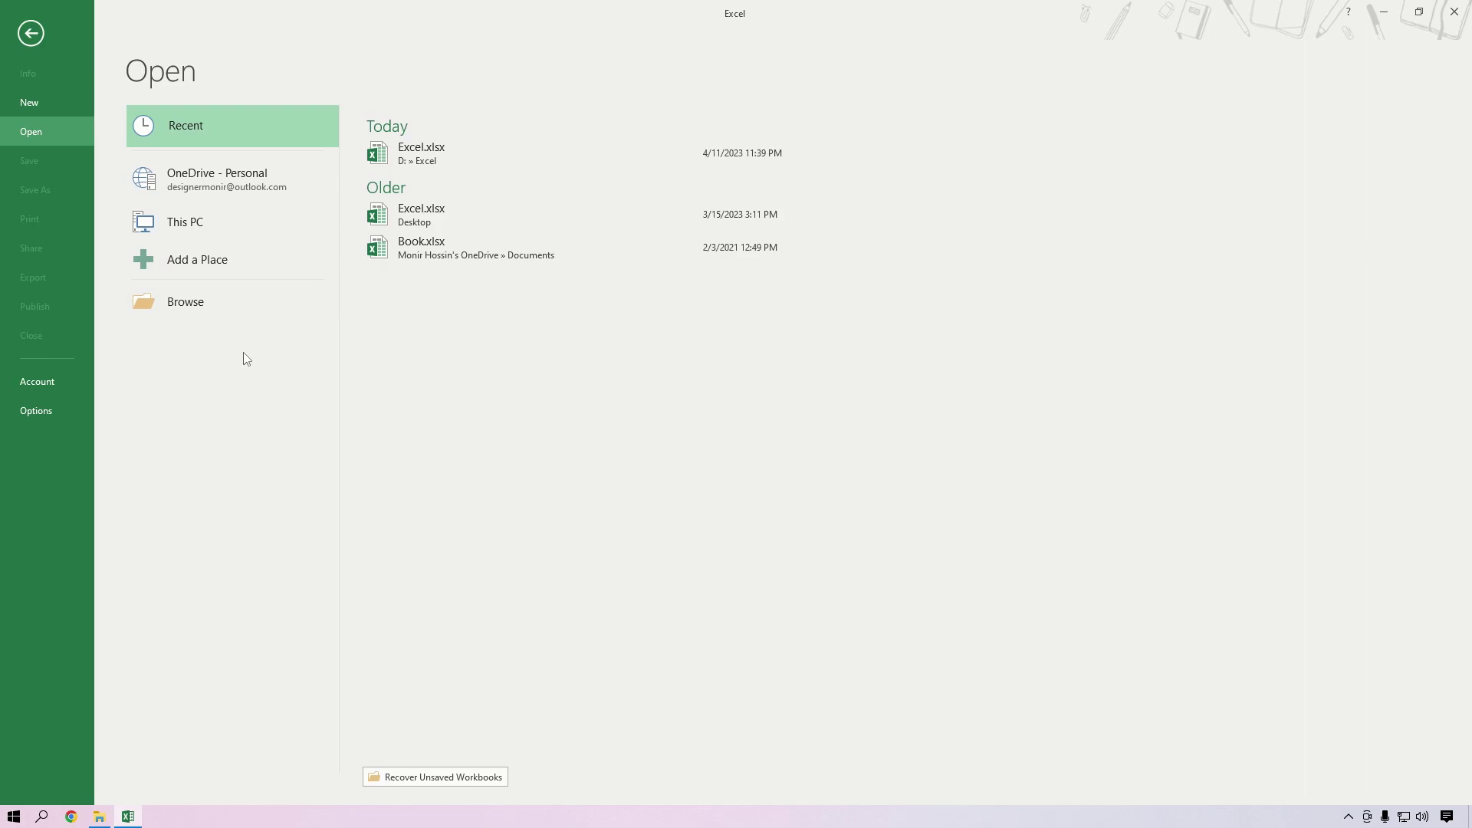
pyautogui.click(52, 104)
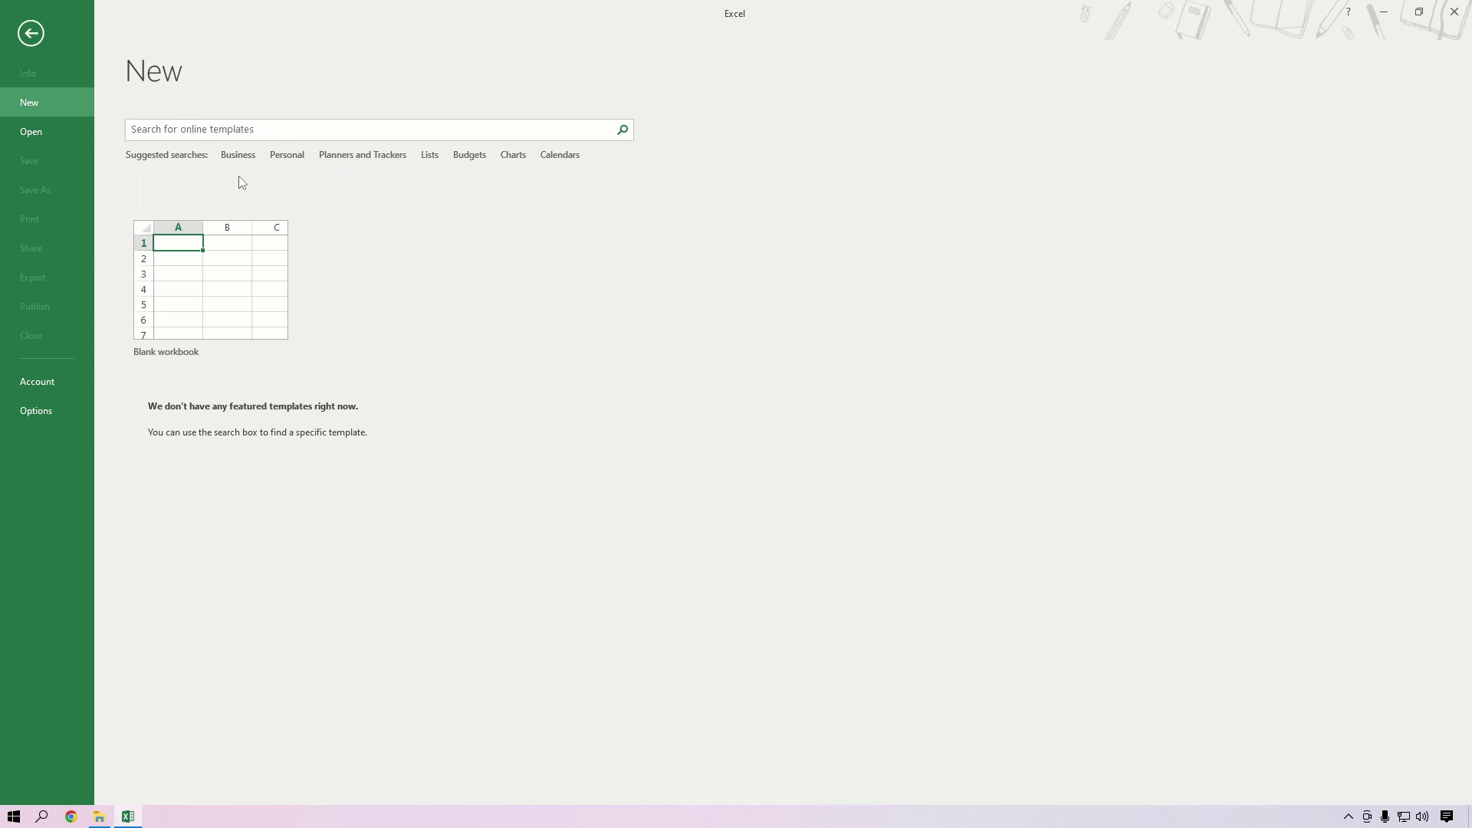
pyautogui.click(282, 156)
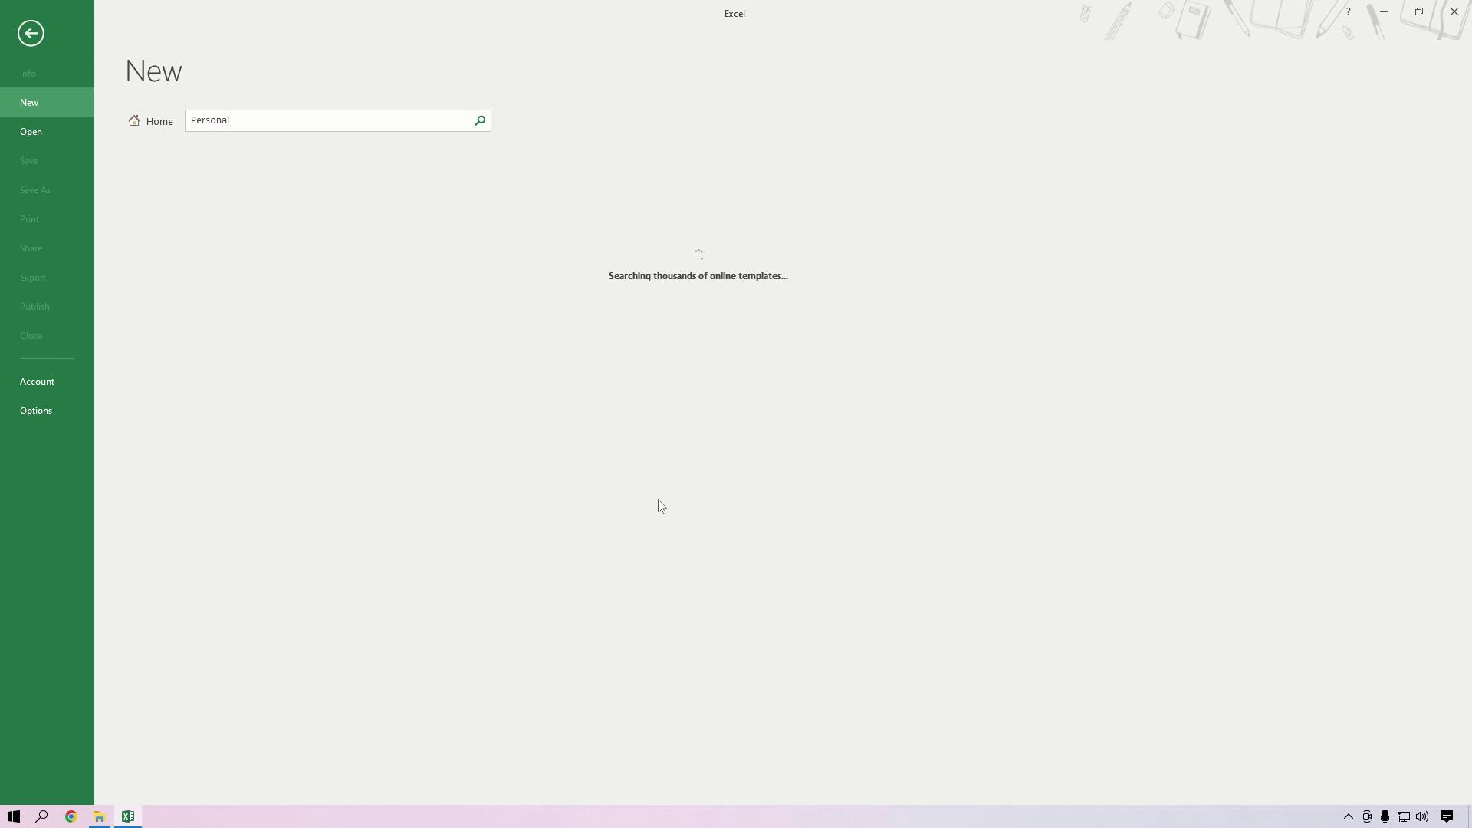
pyautogui.click(31, 33)
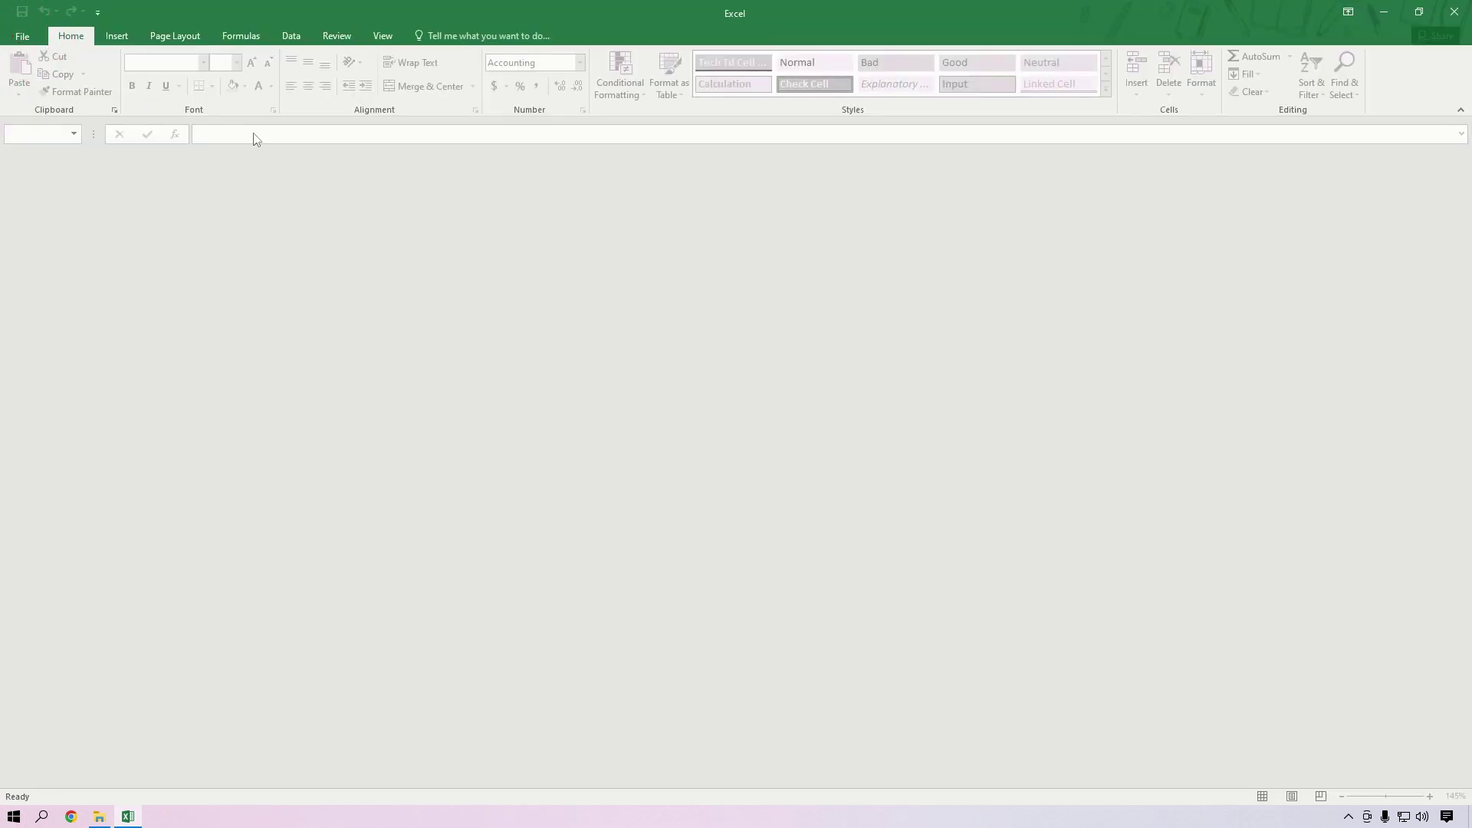
# - Search templates for 'loan' and preview the Loan amortization schedule
pyautogui.click(23, 37)
pyautogui.click(41, 107)
pyautogui.click(325, 125)
pyautogui.write('loa')
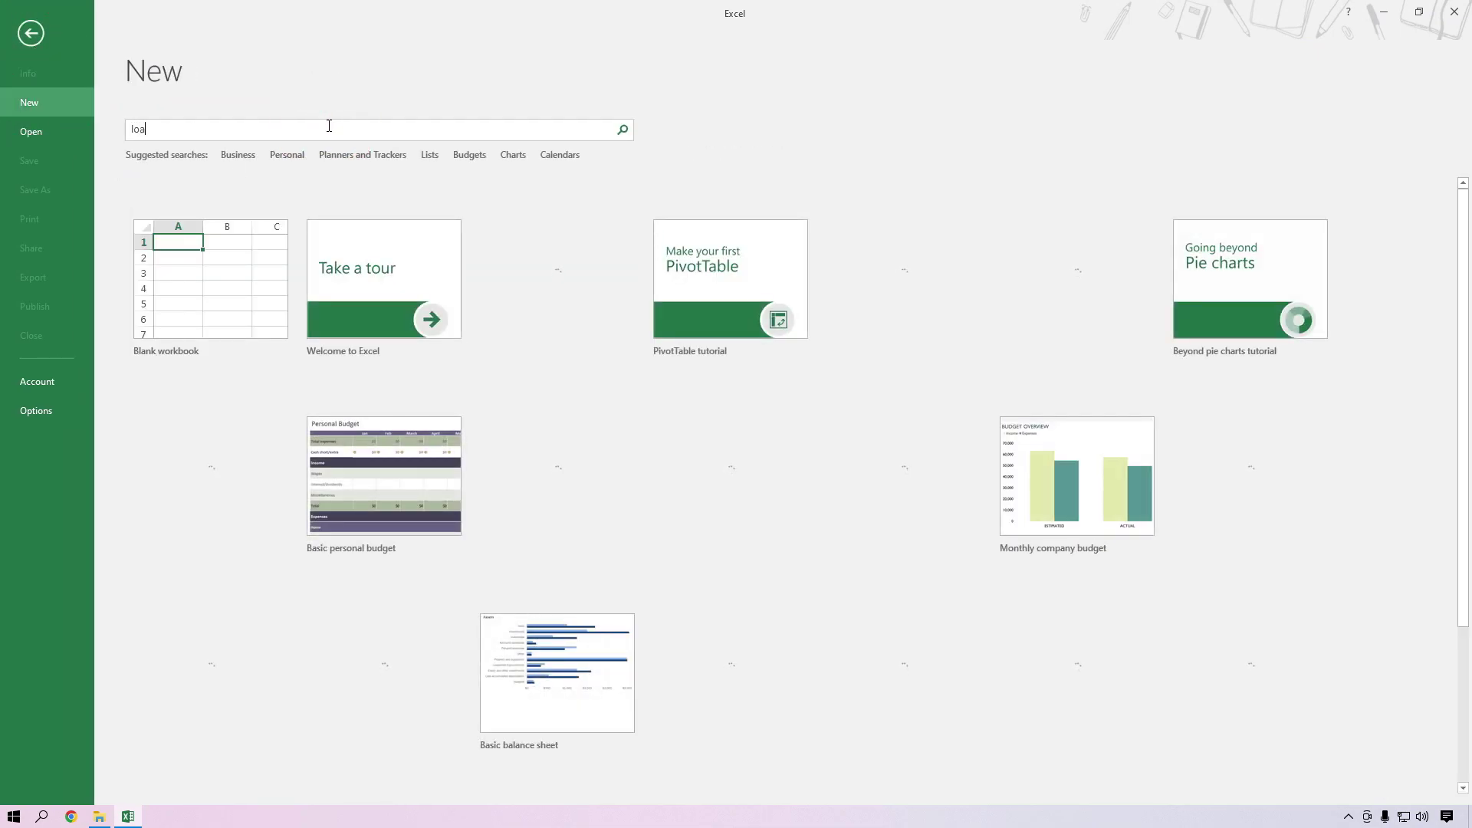
pyautogui.write('n')
pyautogui.press('Return')
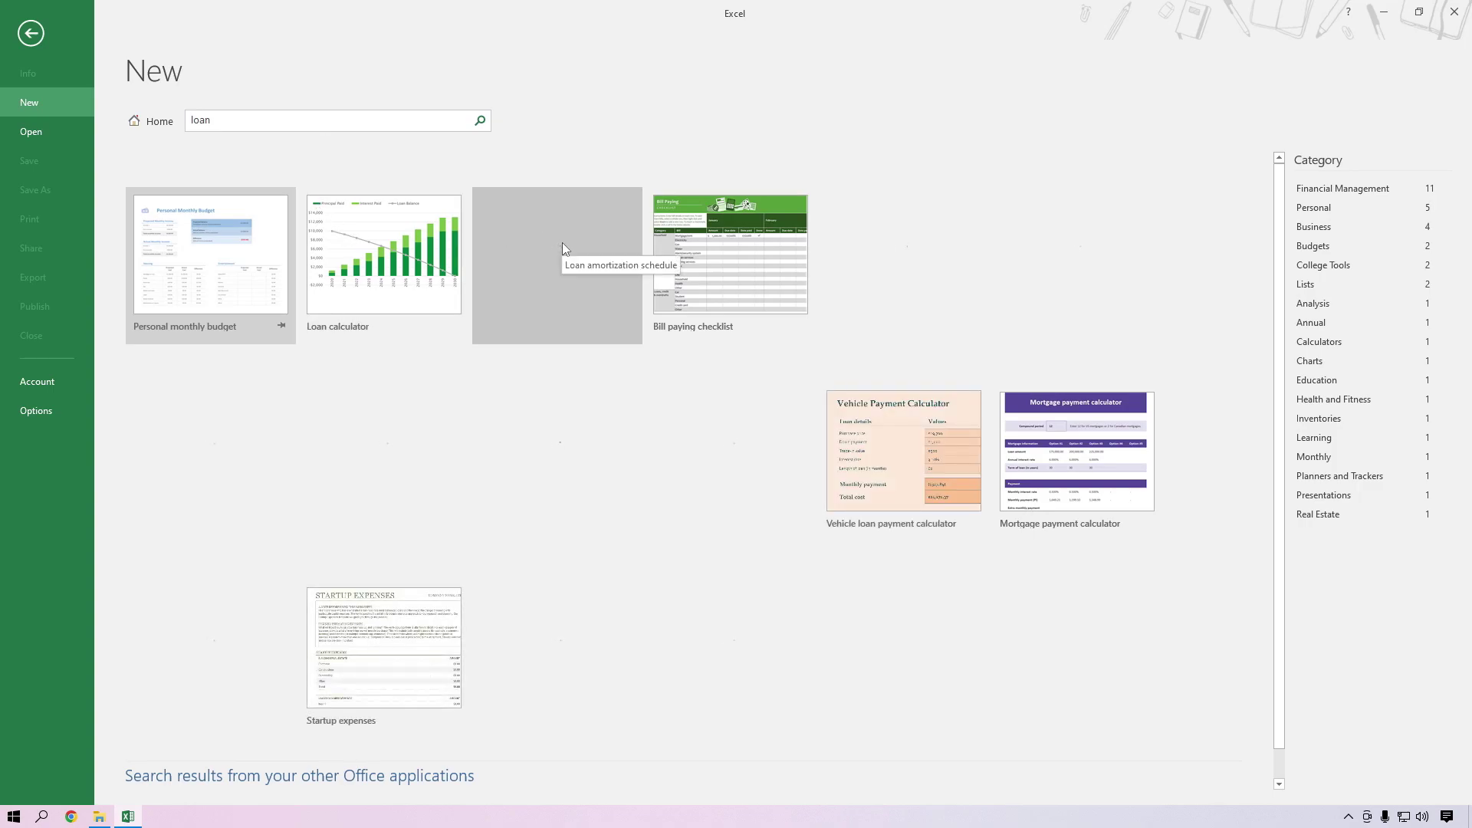
pyautogui.click(548, 269)
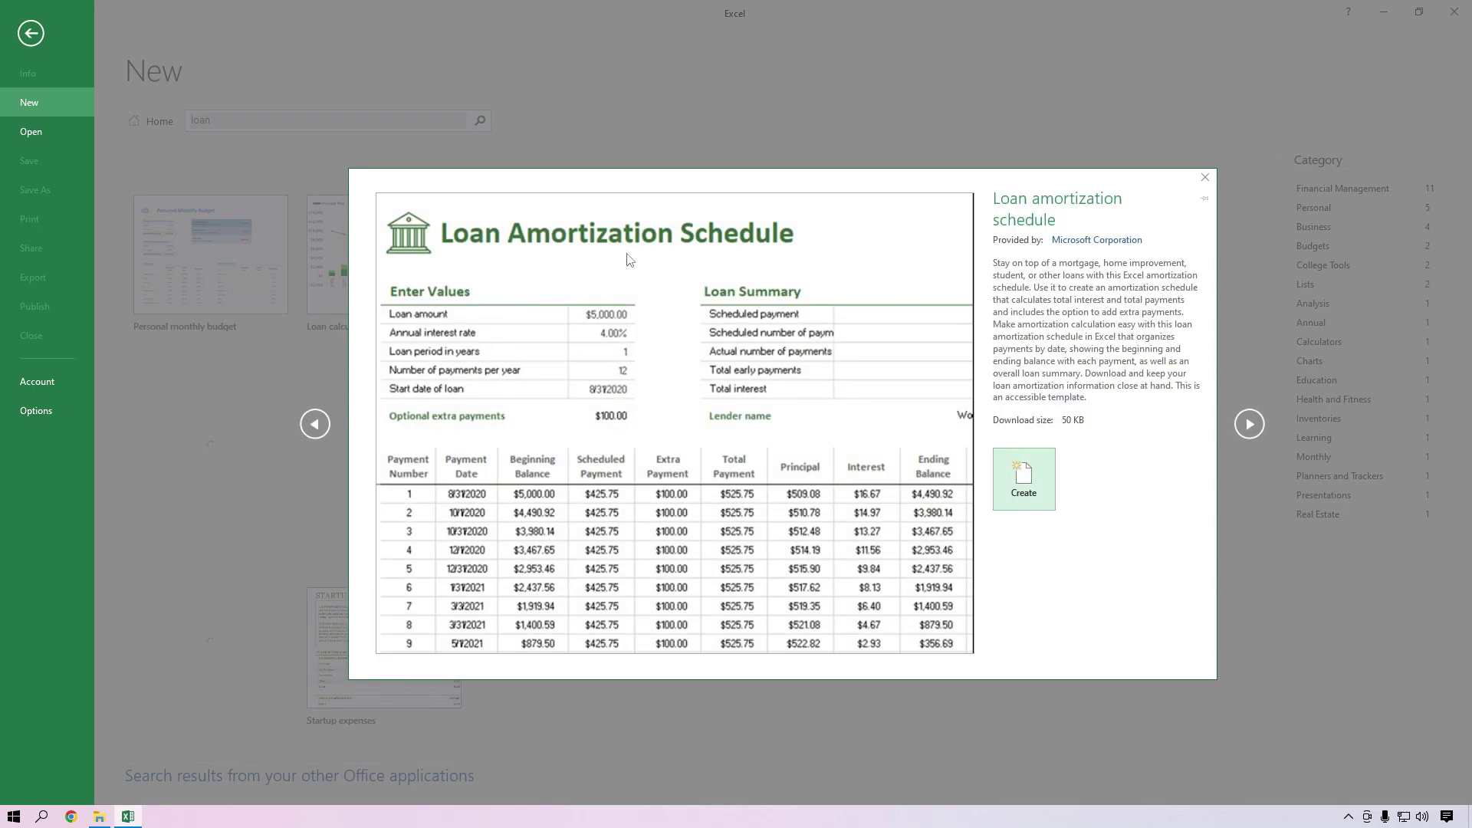
# - Create a workbook from the loan template and clear sample inputs E3:E7
pyautogui.click(1033, 486)
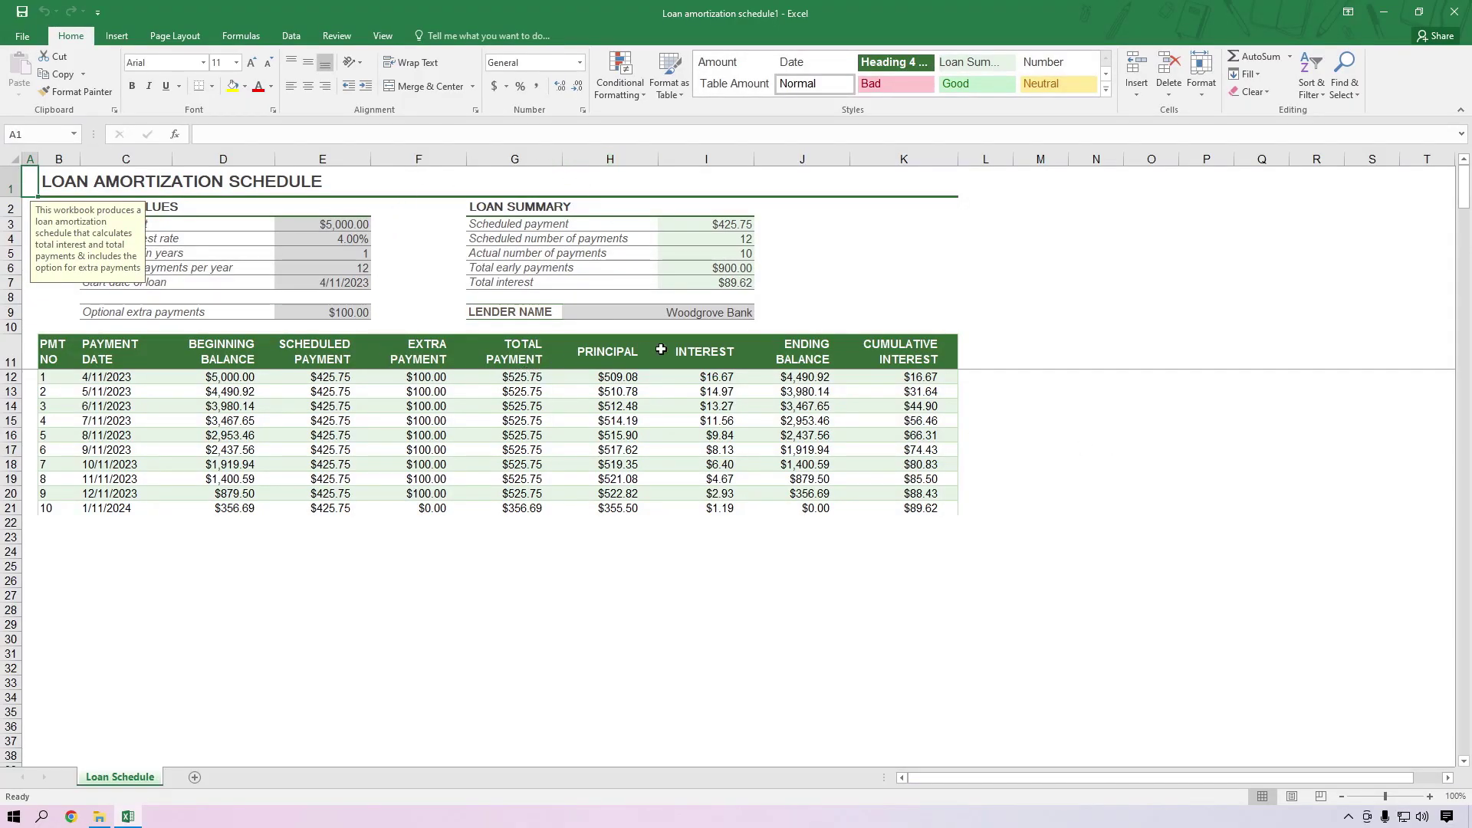
pyautogui.click(315, 240)
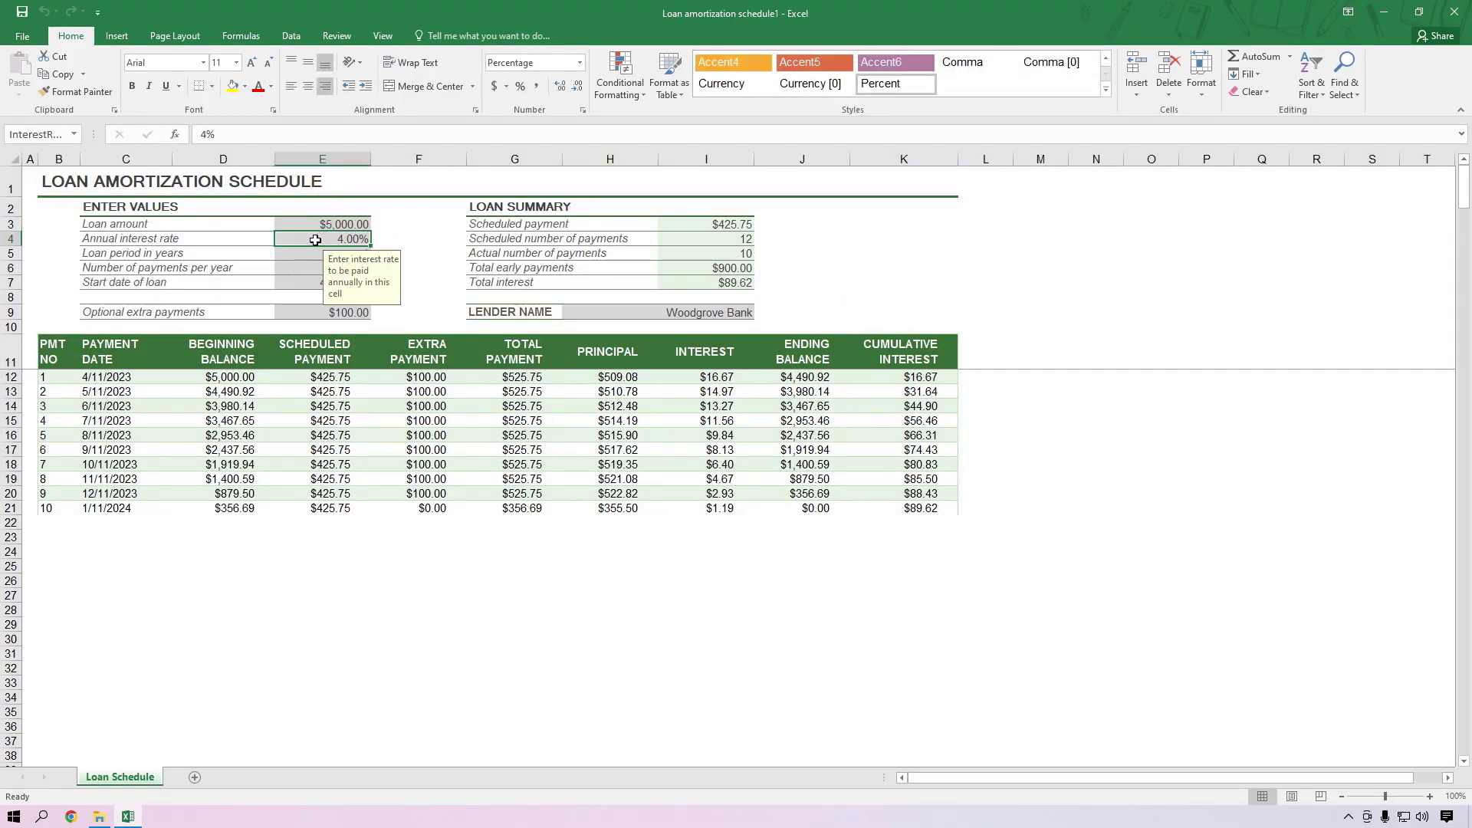
pyautogui.moveTo(310, 224); pyautogui.dragTo(325, 281)
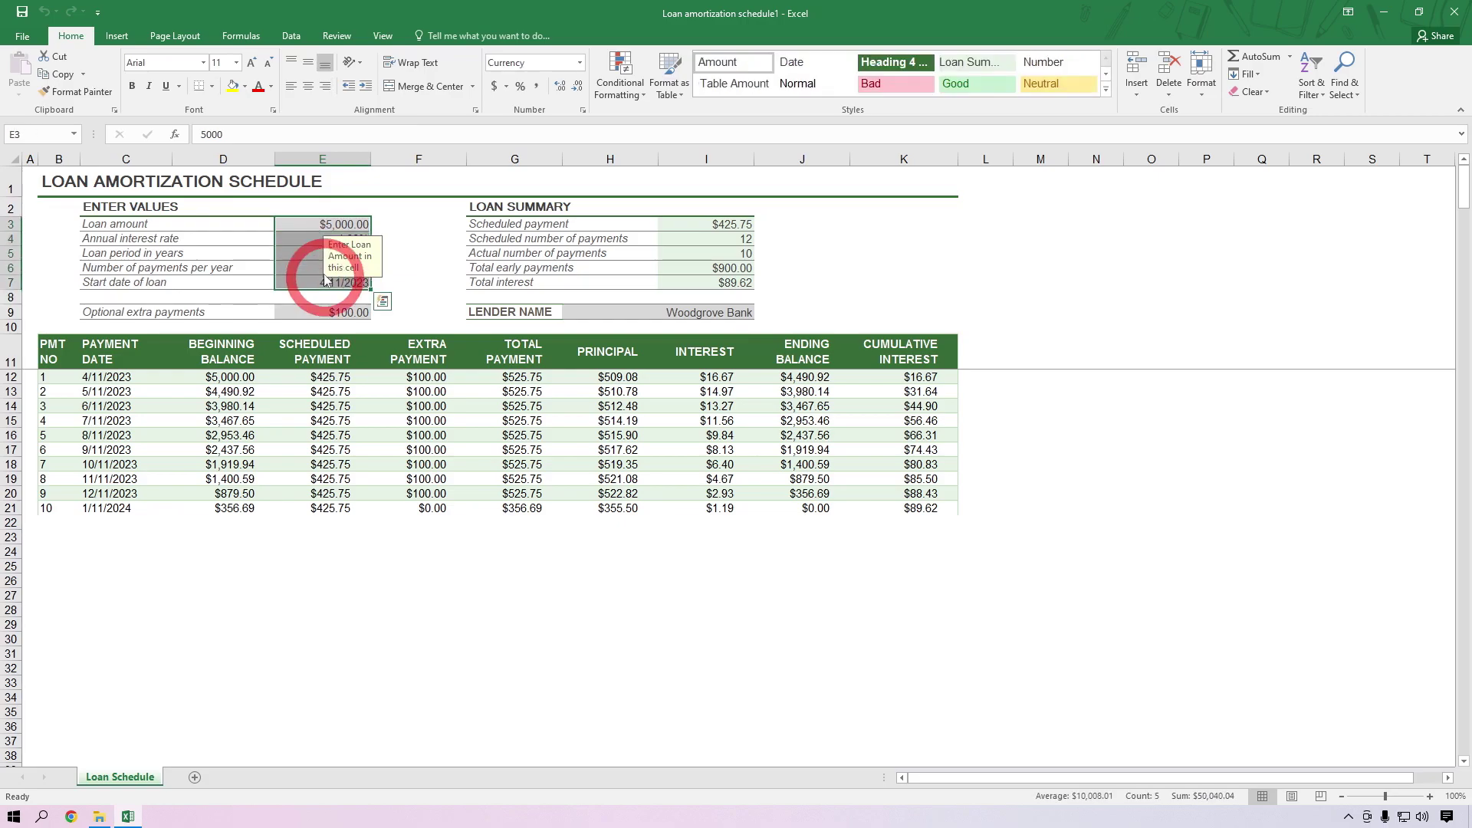
pyautogui.press('Delete')
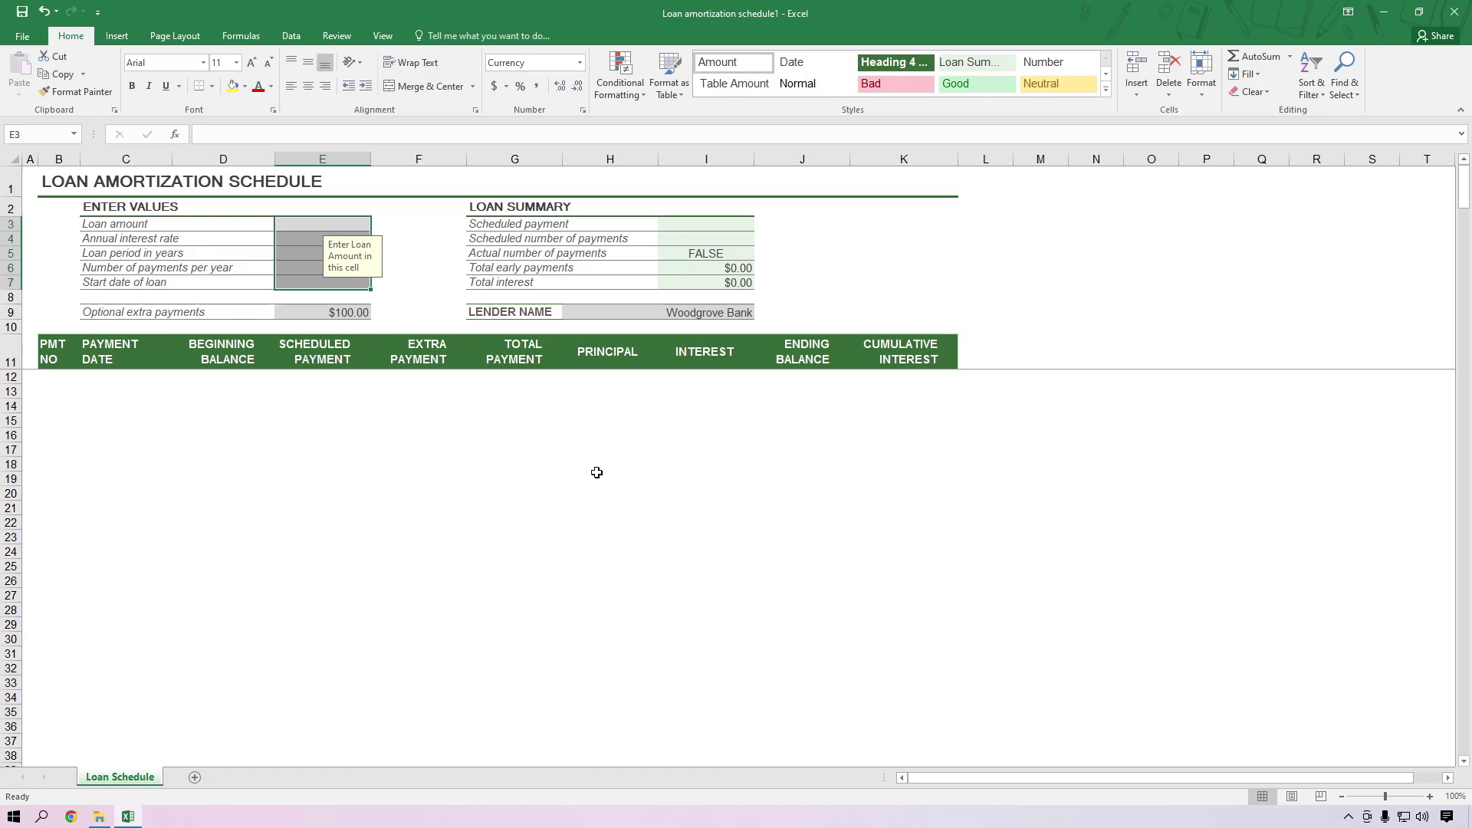
# - Enter loan amount 300000, 8% interest, 5 years, 6 payments per year, start 01/05/2023
pyautogui.moveTo(299, 224); pyautogui.dragTo(299, 225)
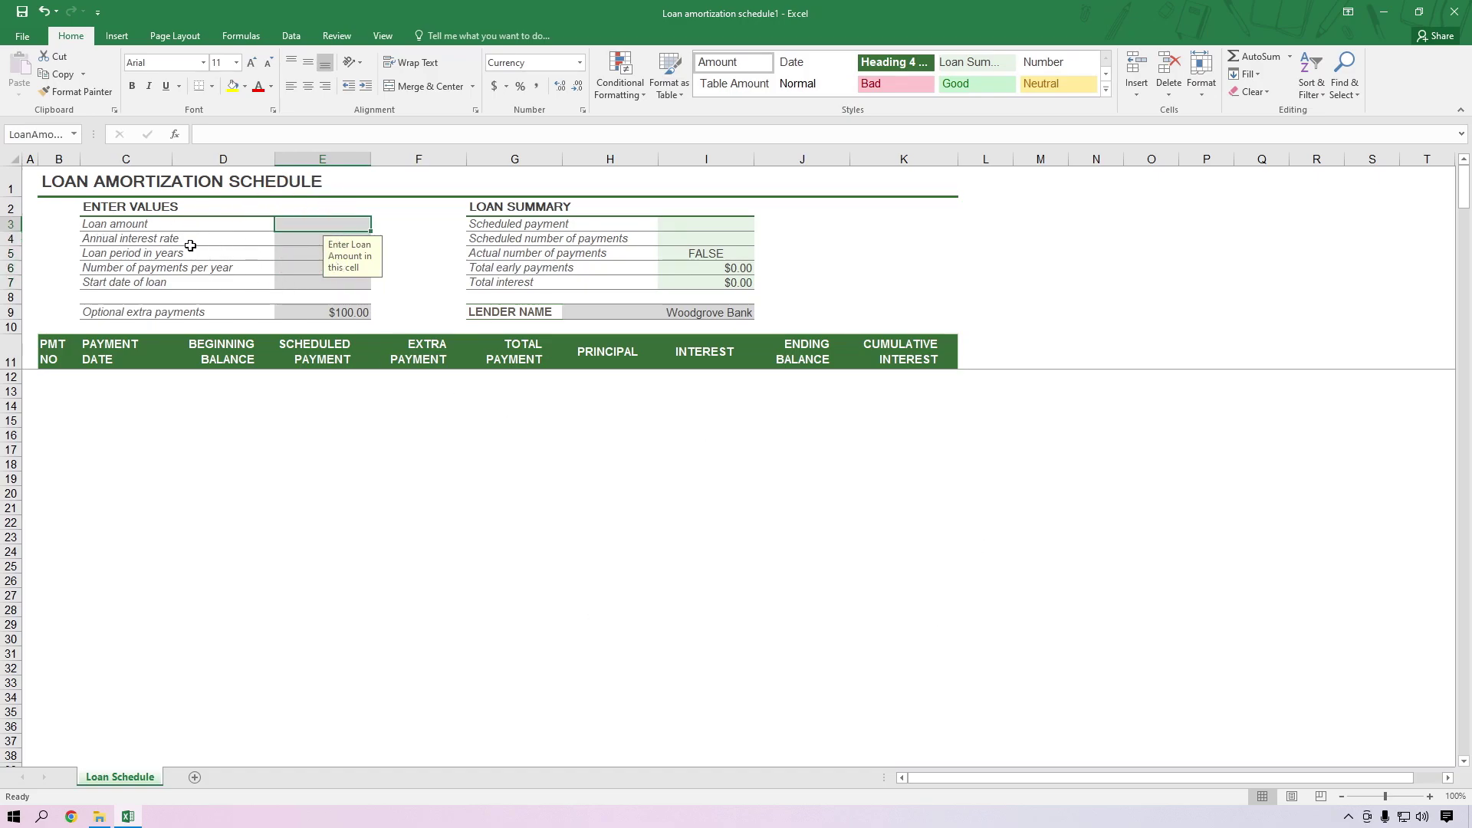
pyautogui.write('300000')
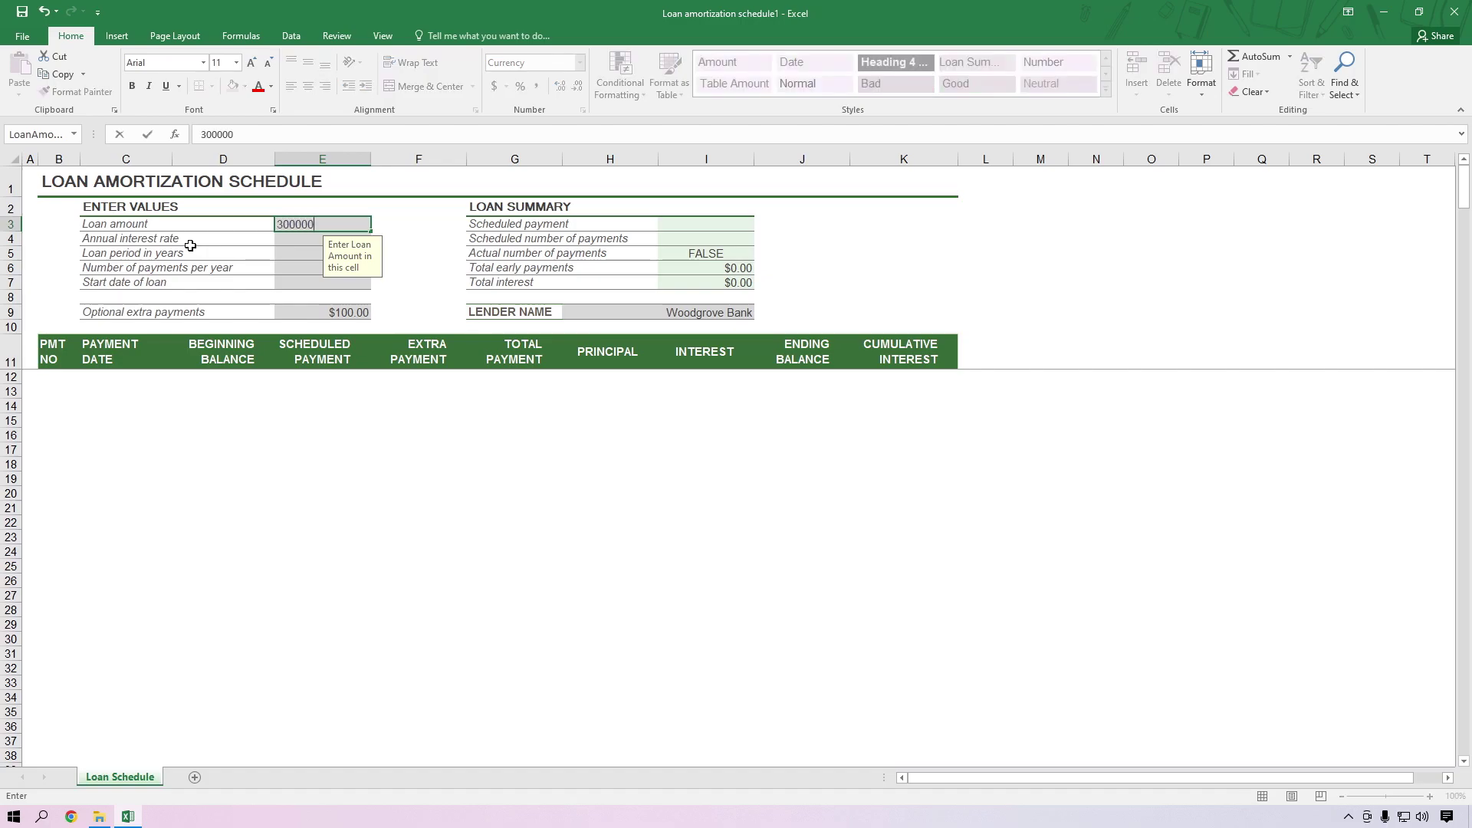
pyautogui.press('Return')
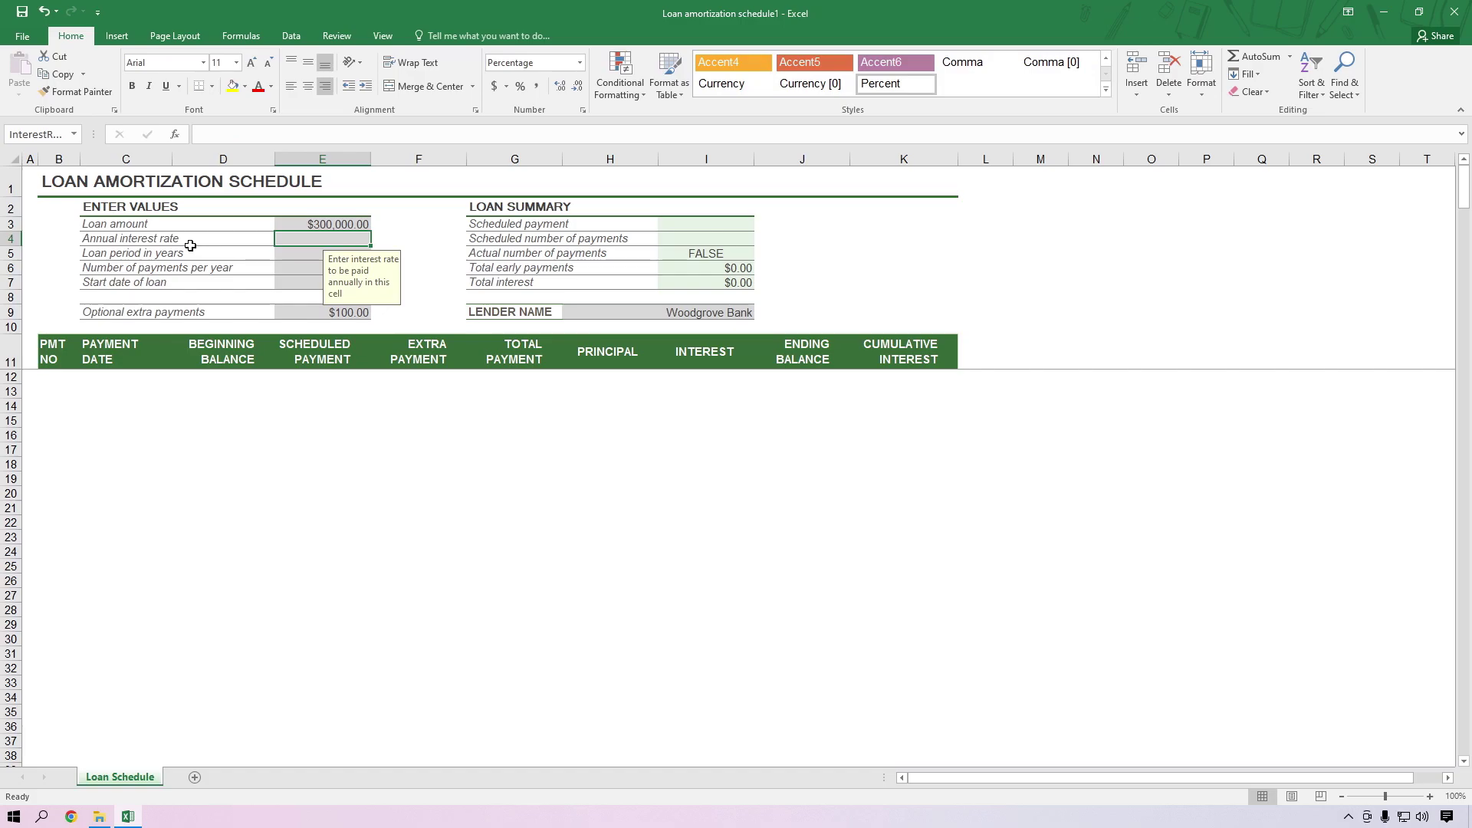
pyautogui.write('8')
pyautogui.press('Return')
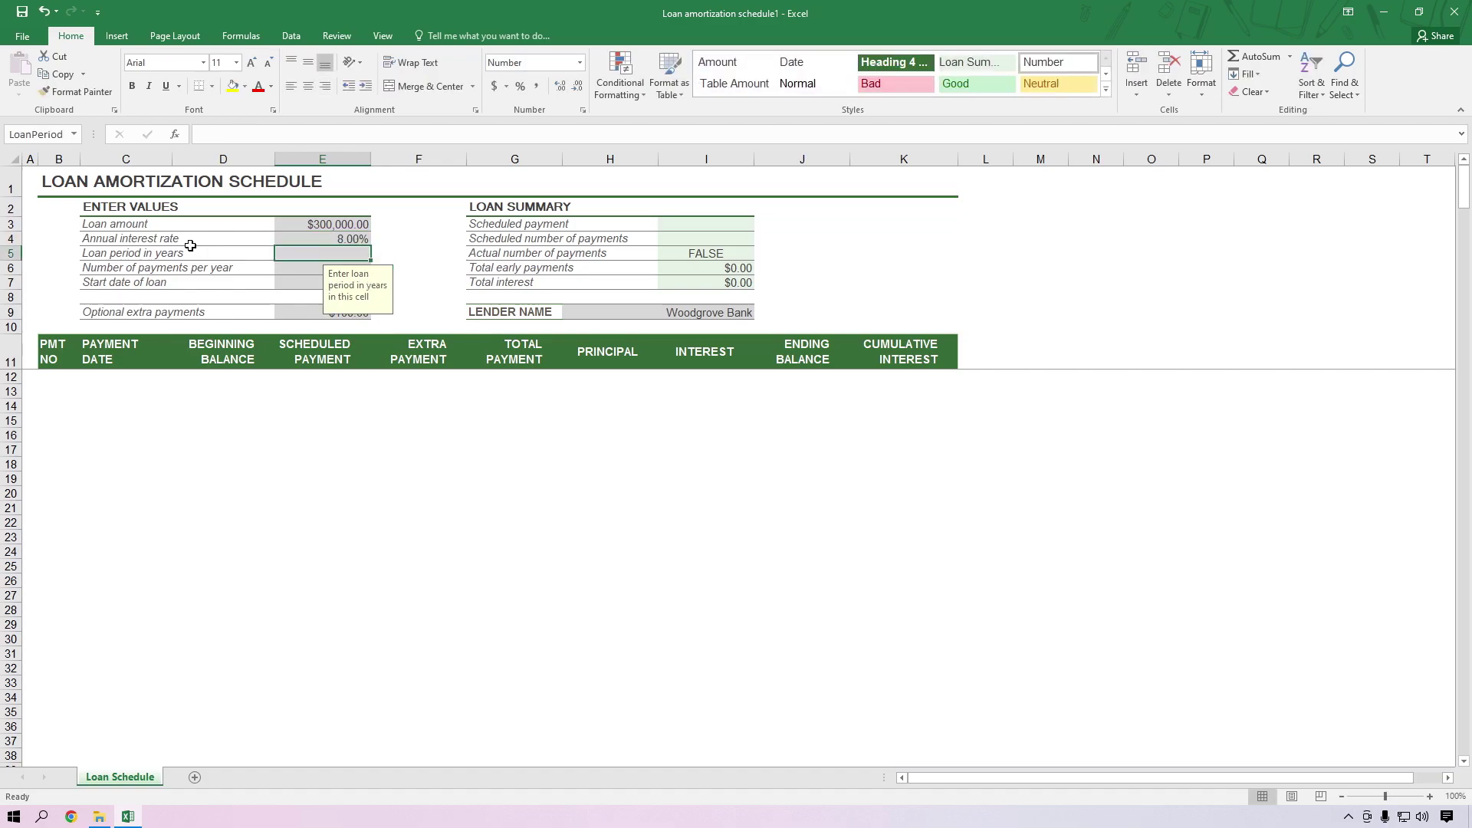
pyautogui.write('5')
pyautogui.press('Return')
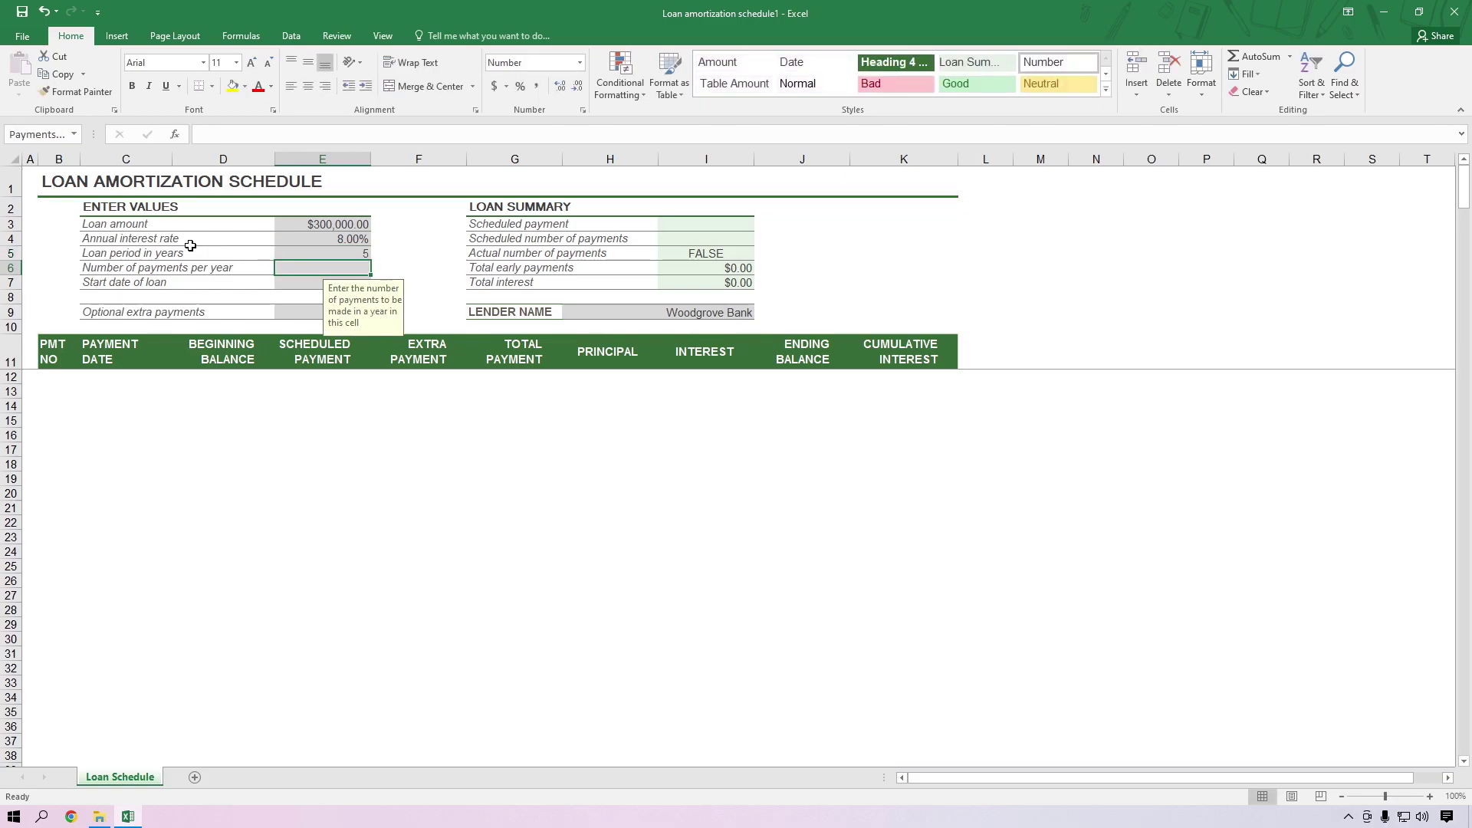
pyautogui.write('12')
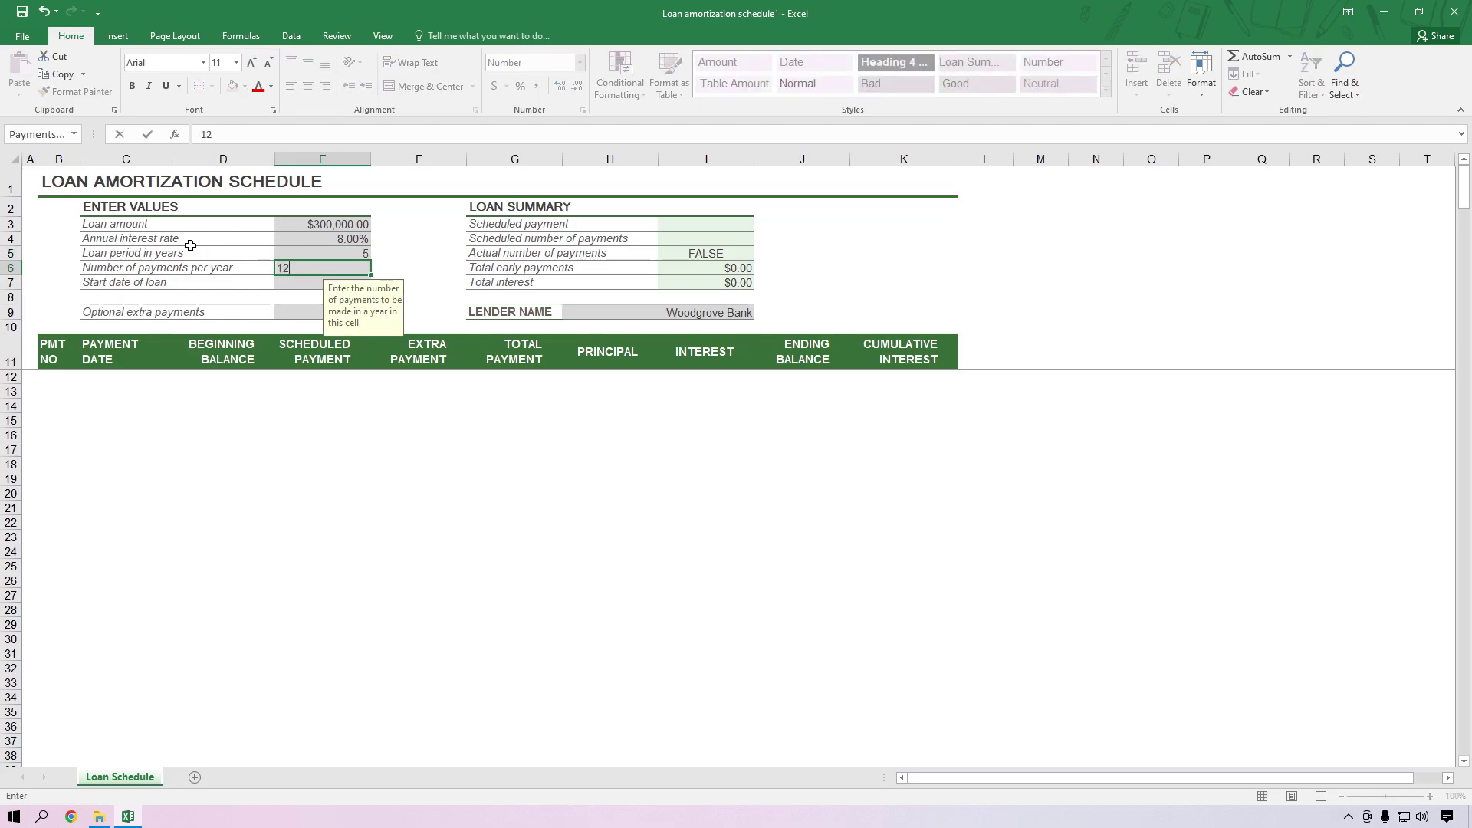
pyautogui.press('BackSpace')
pyautogui.write('6')
pyautogui.press('Return')
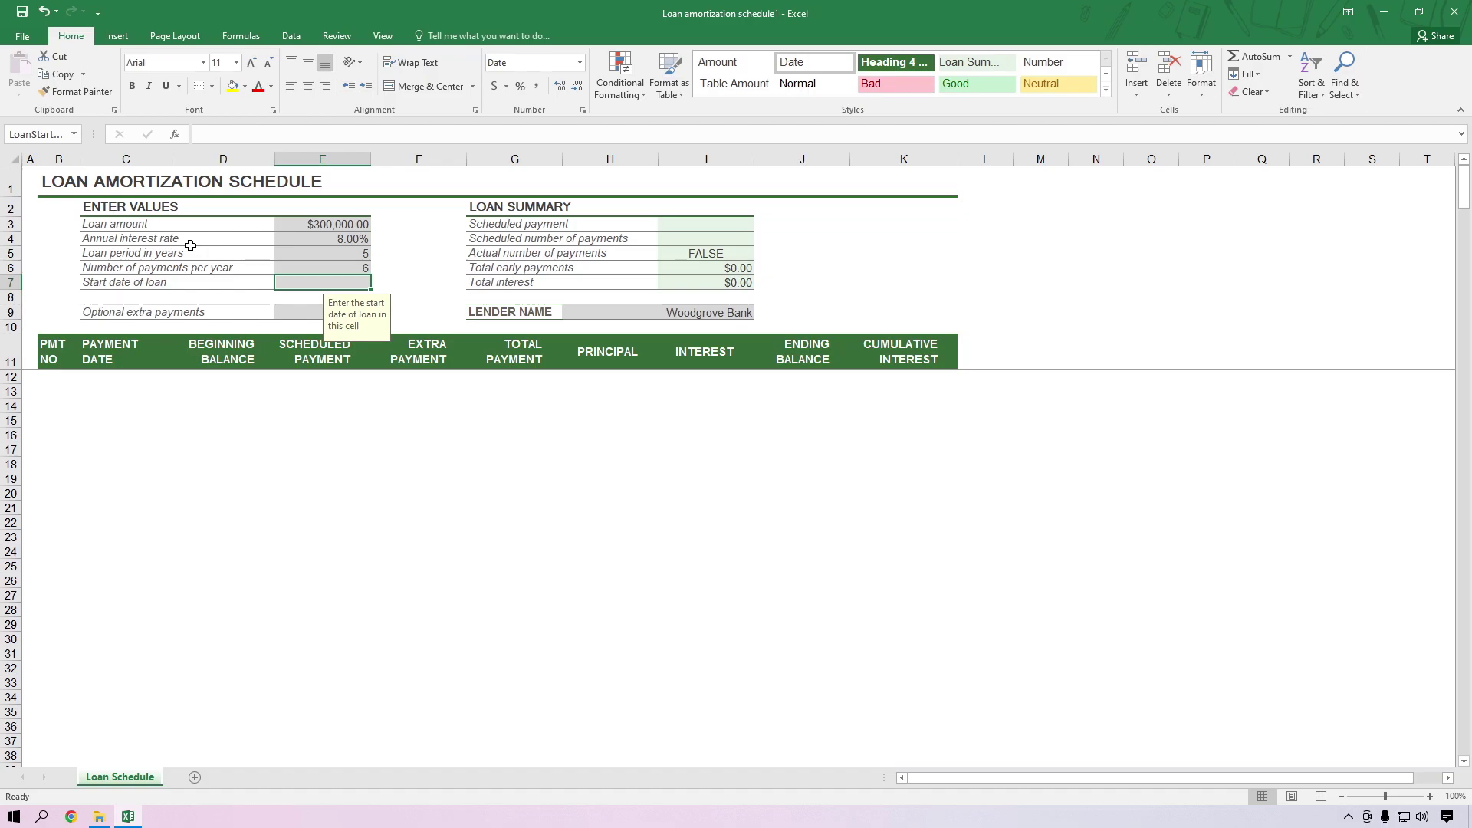
pyautogui.write('01/')
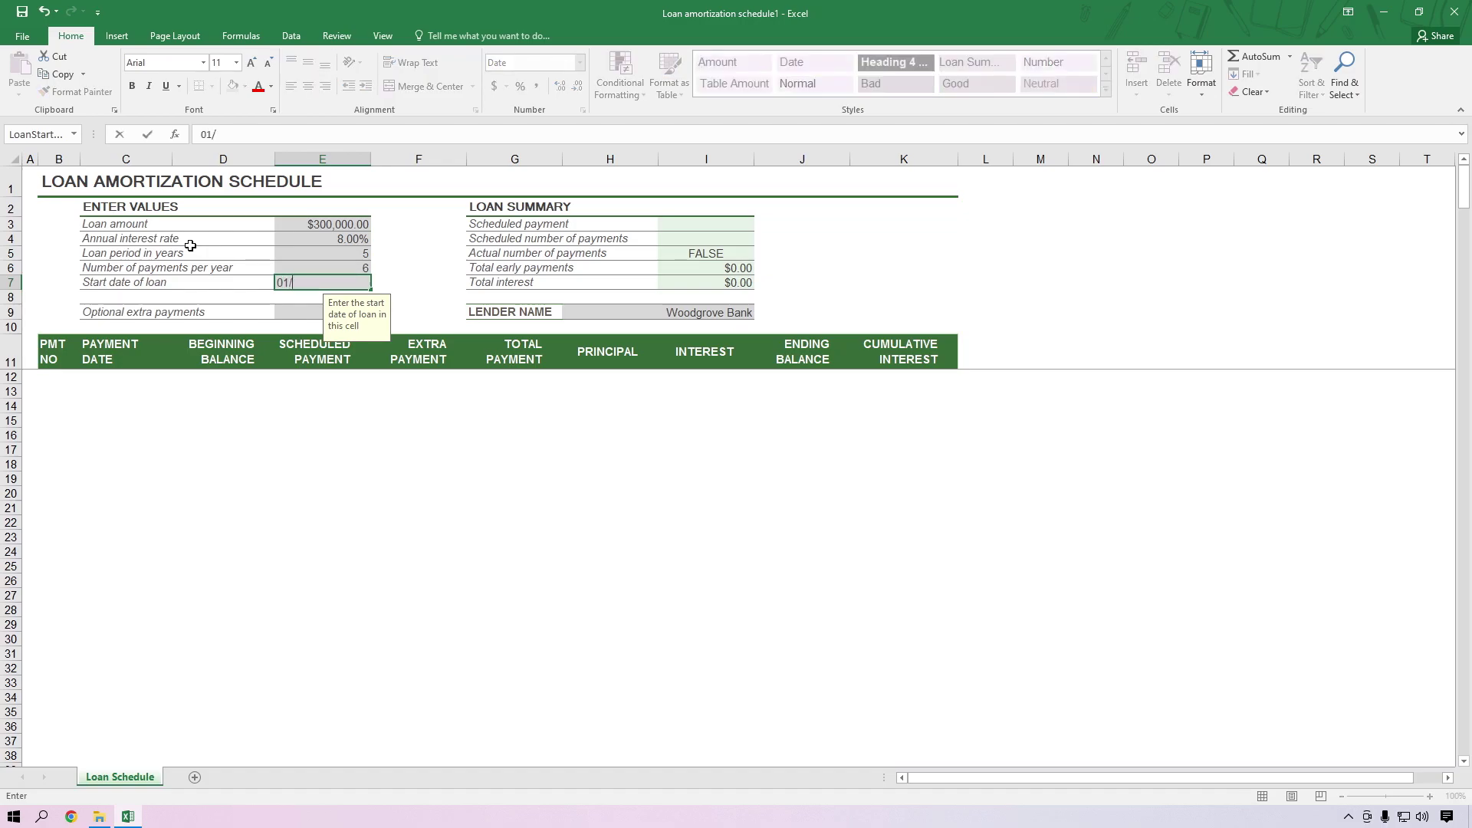
pyautogui.write('05/2023')
pyautogui.press('Return')
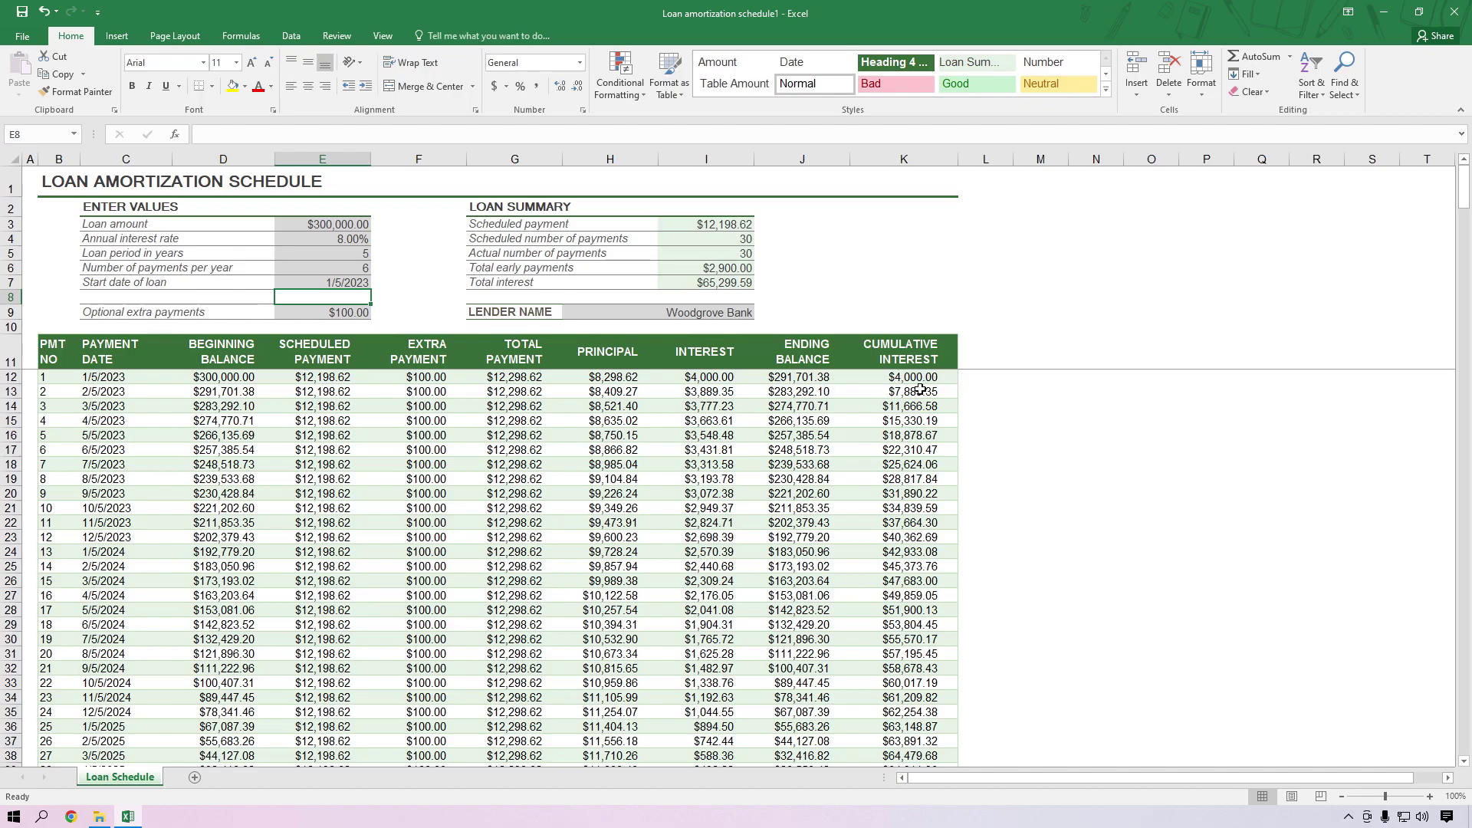
# - Review the schedule, close it without saving, and reopen Excel.xlsx
pyautogui.scroll(-4, 759, 500)
pyautogui.scroll(-4, 843, 502)
pyautogui.scroll(8, 946, 503)
pyautogui.scroll(-1, 704, 531)
pyautogui.scroll(1, 704, 531)
pyautogui.click(1454, 11)
pyautogui.click(738, 428)
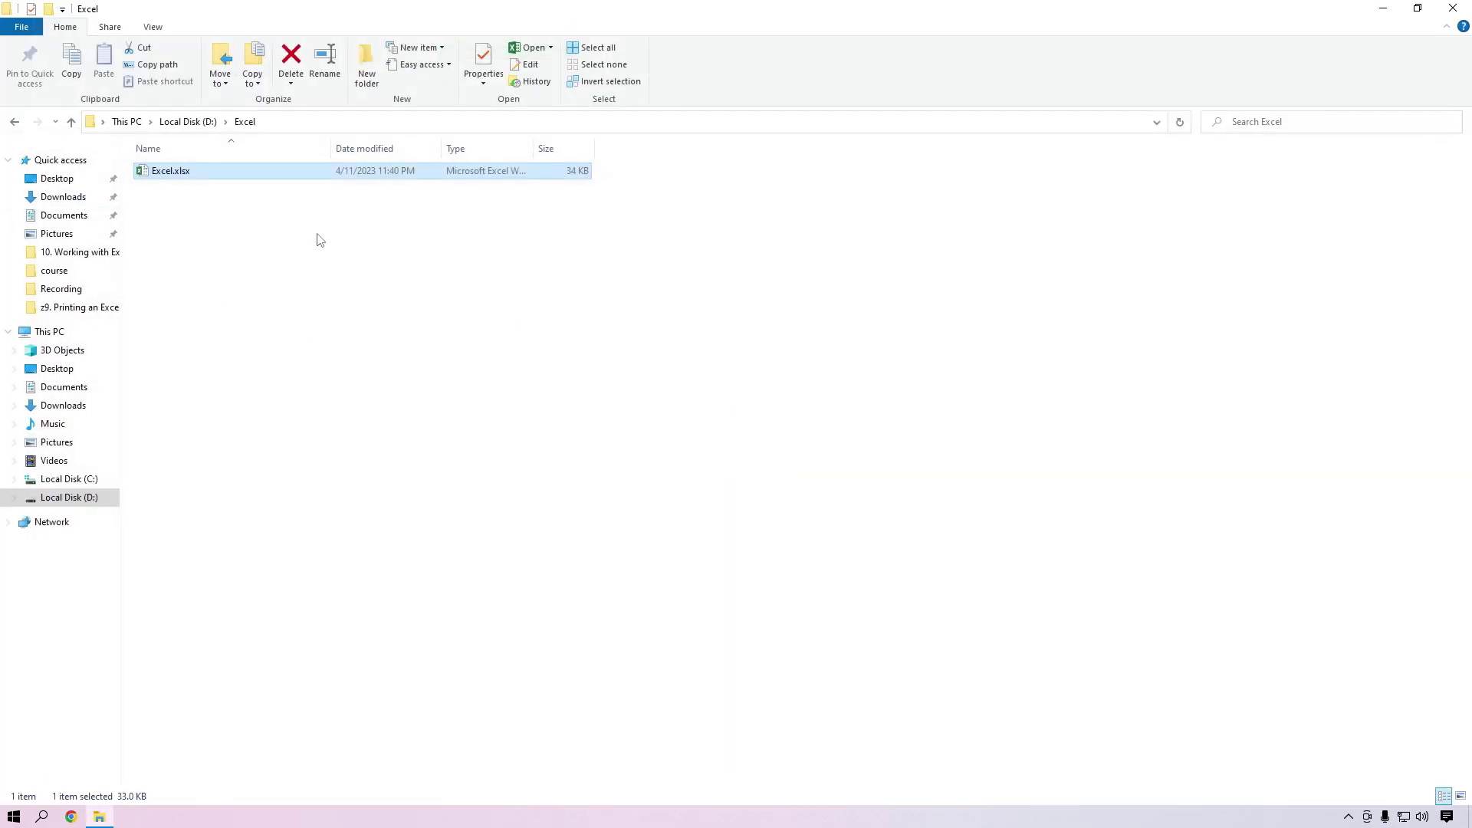
pyautogui.doubleClick(227, 178)
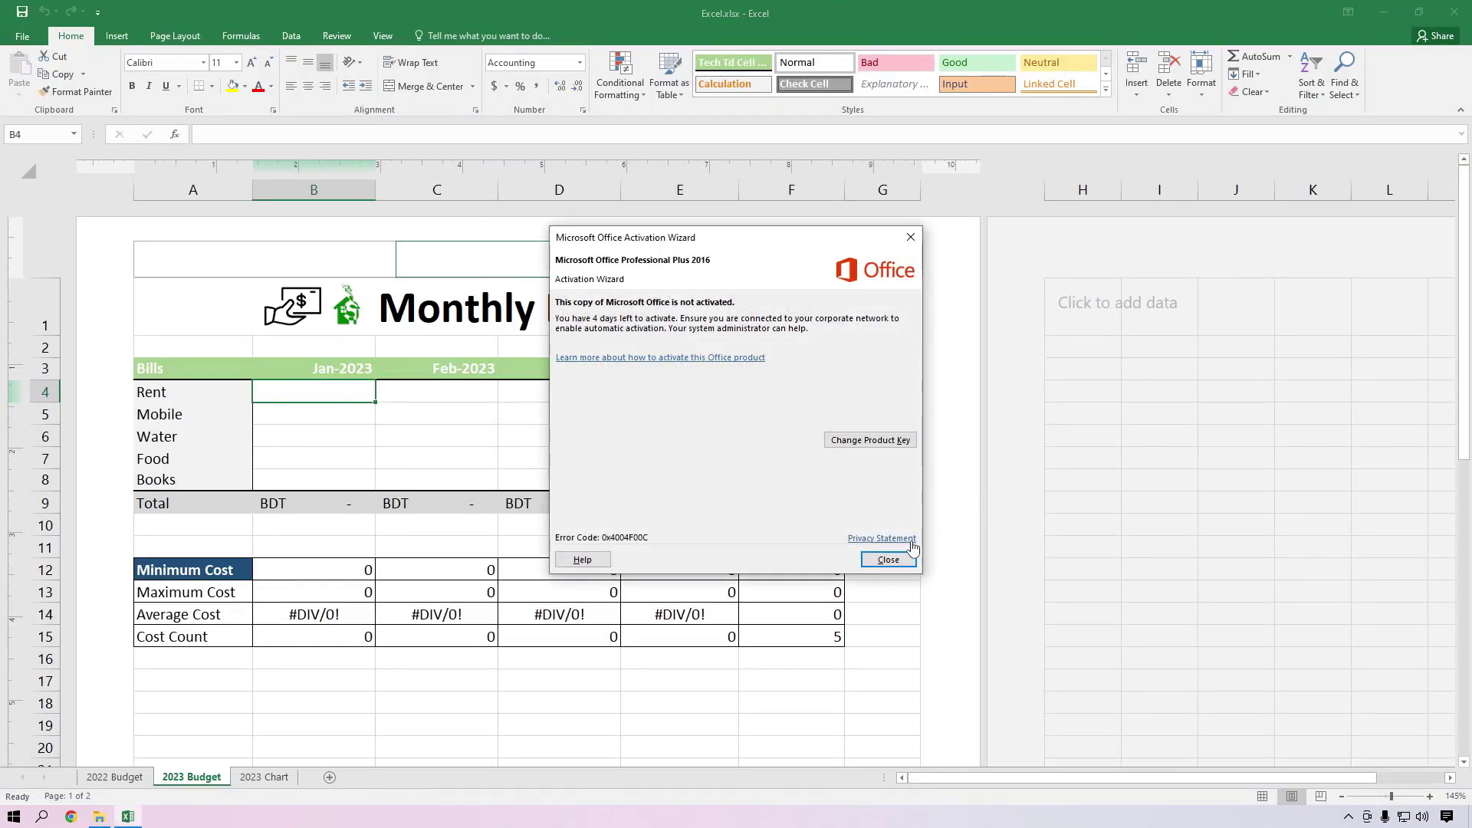
# - Save the budget as Excel.xltx with type Excel Template (*.xltx), then close the workbook
pyautogui.click(888, 559)
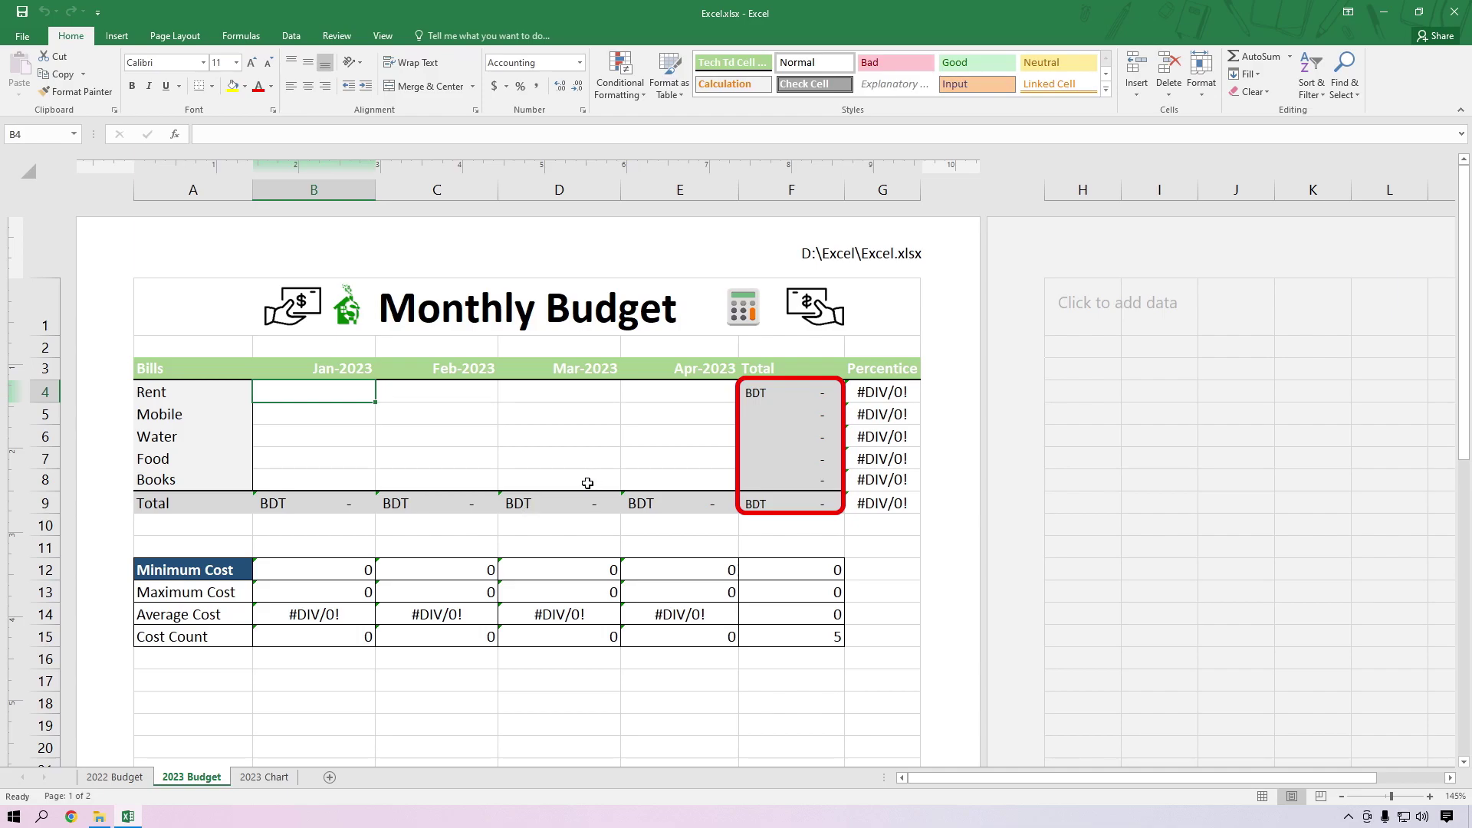
pyautogui.click(20, 36)
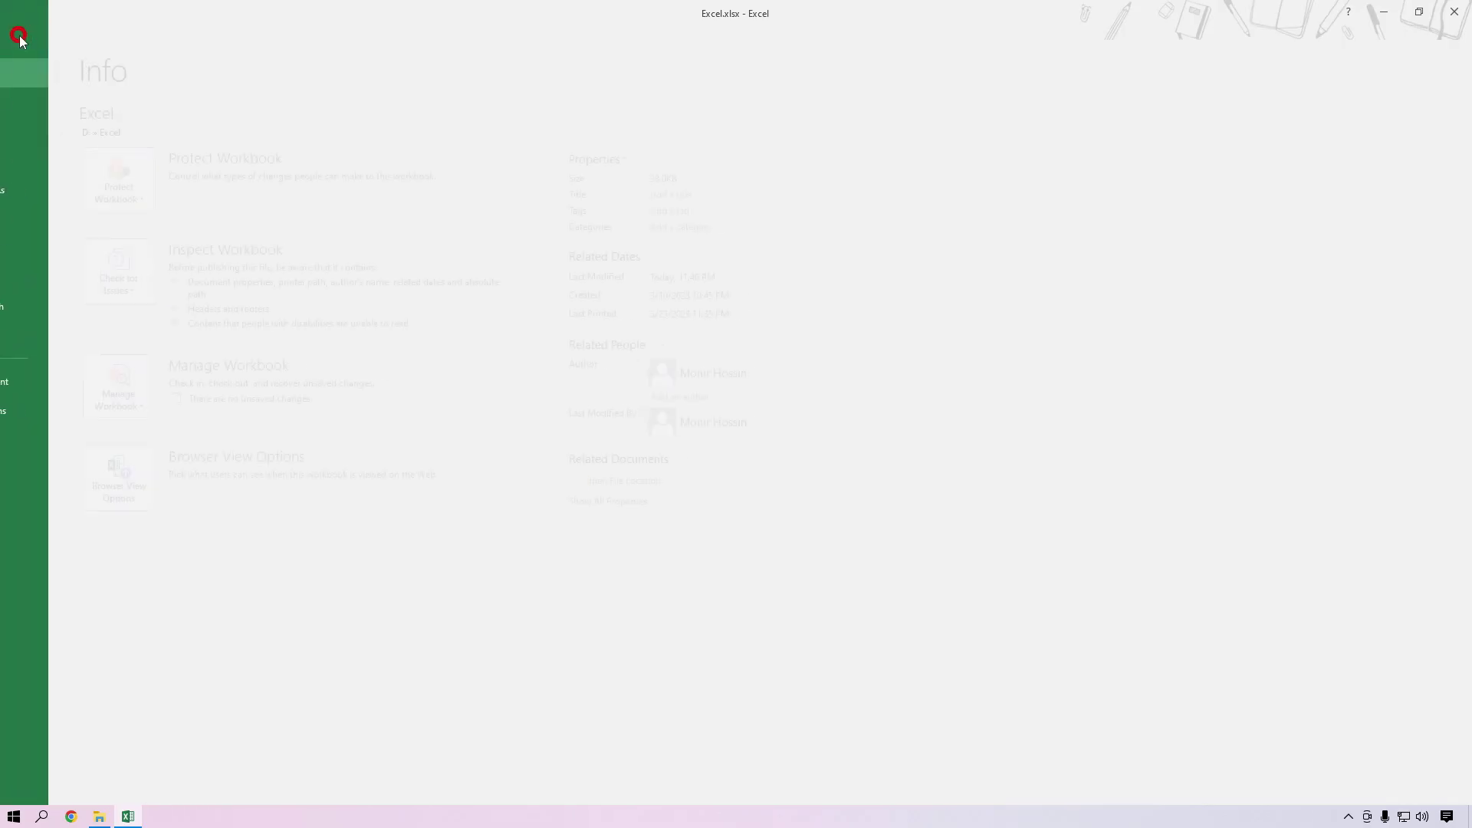
pyautogui.click(38, 189)
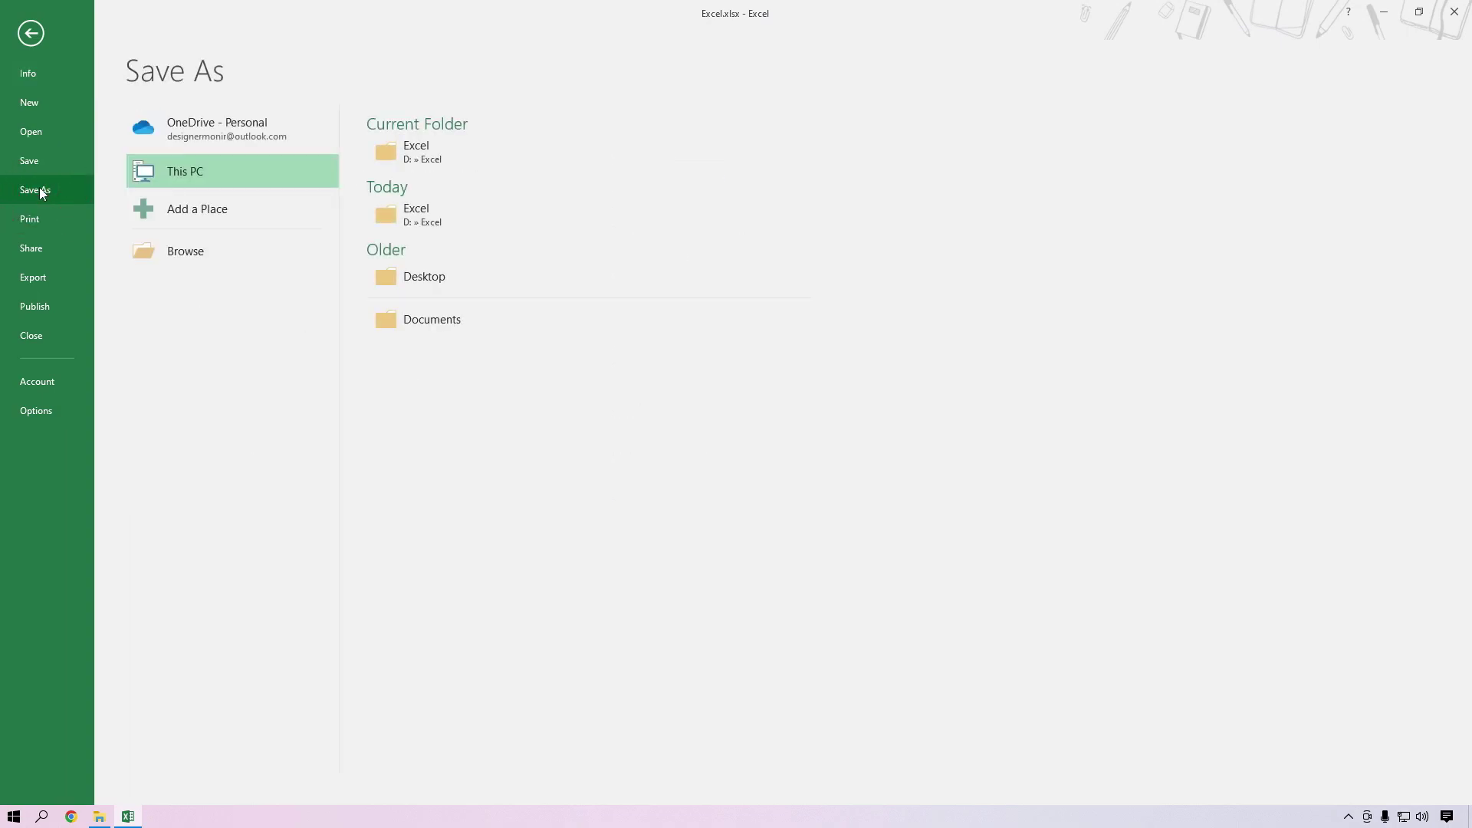
pyautogui.click(217, 242)
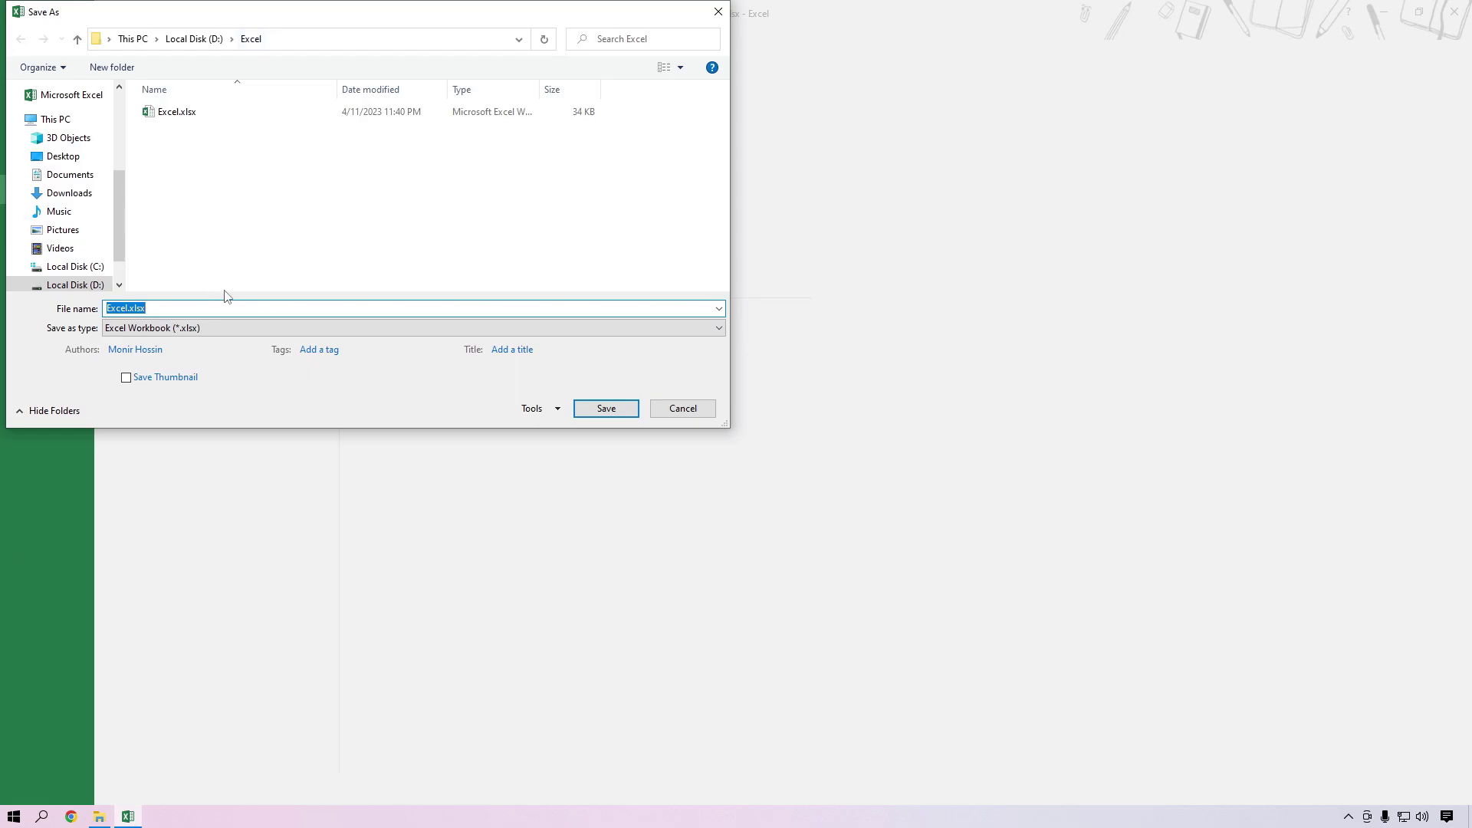
pyautogui.click(246, 335)
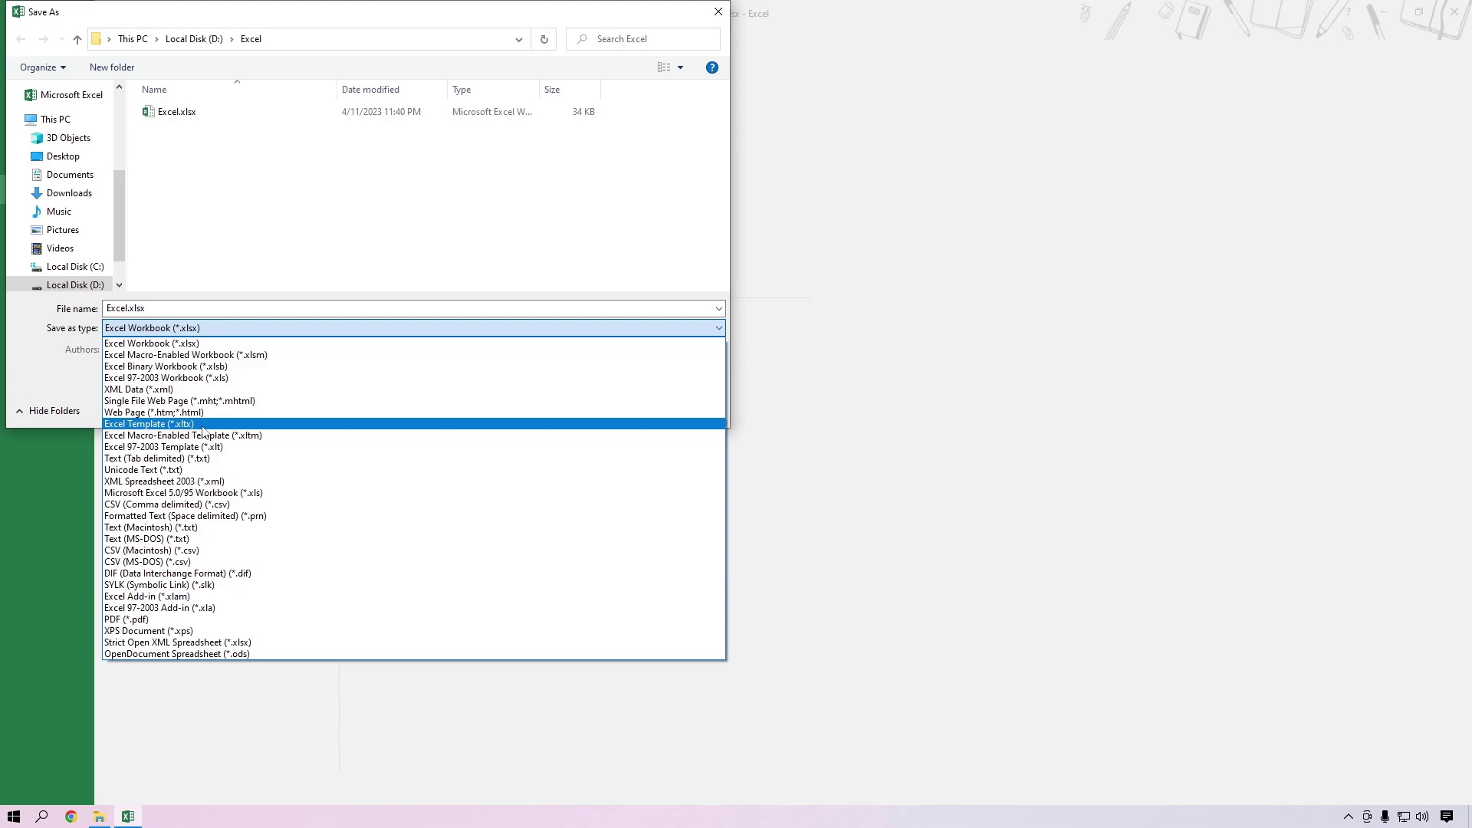
pyautogui.click(192, 424)
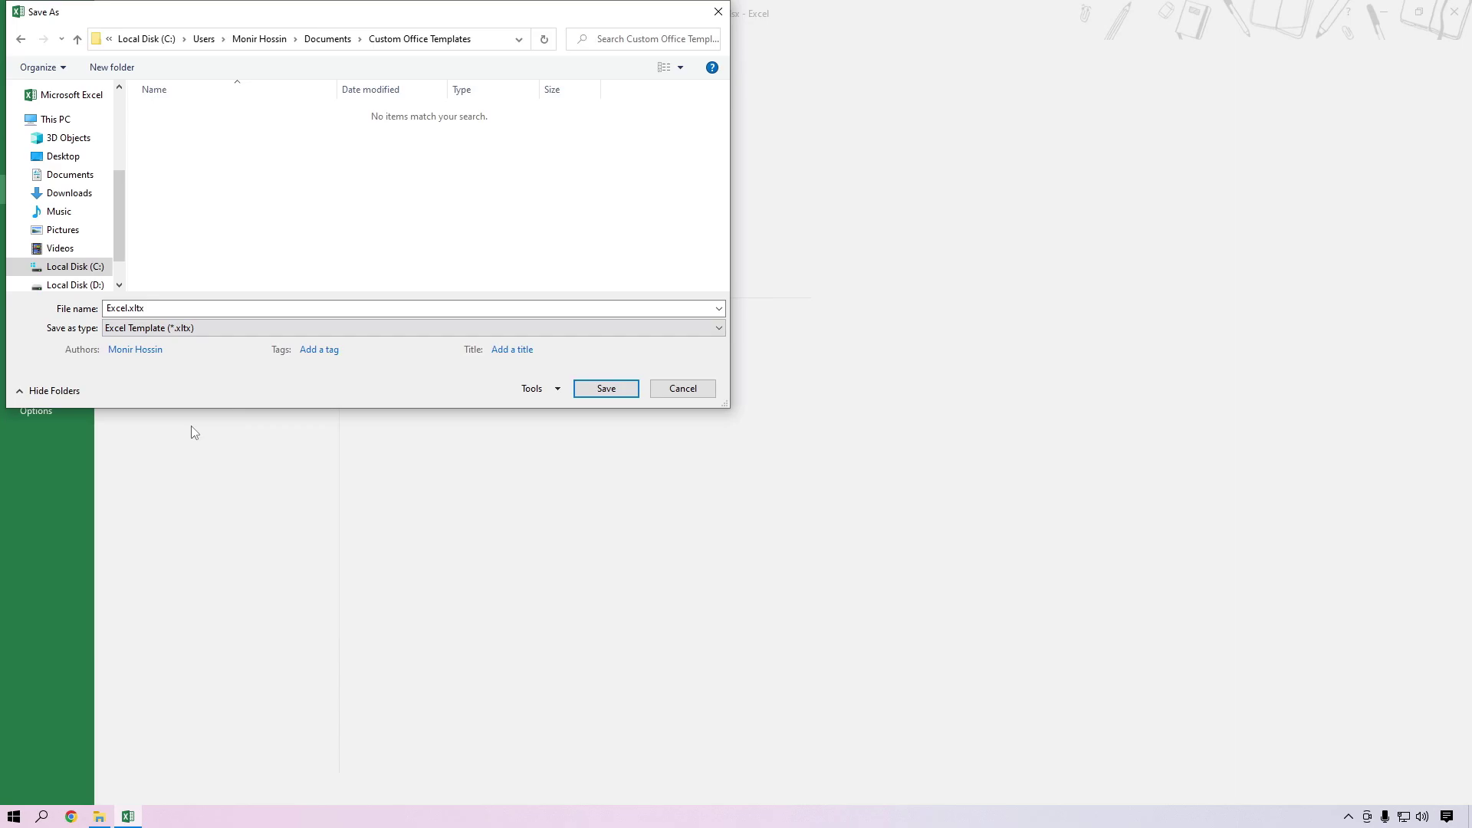
pyautogui.click(598, 388)
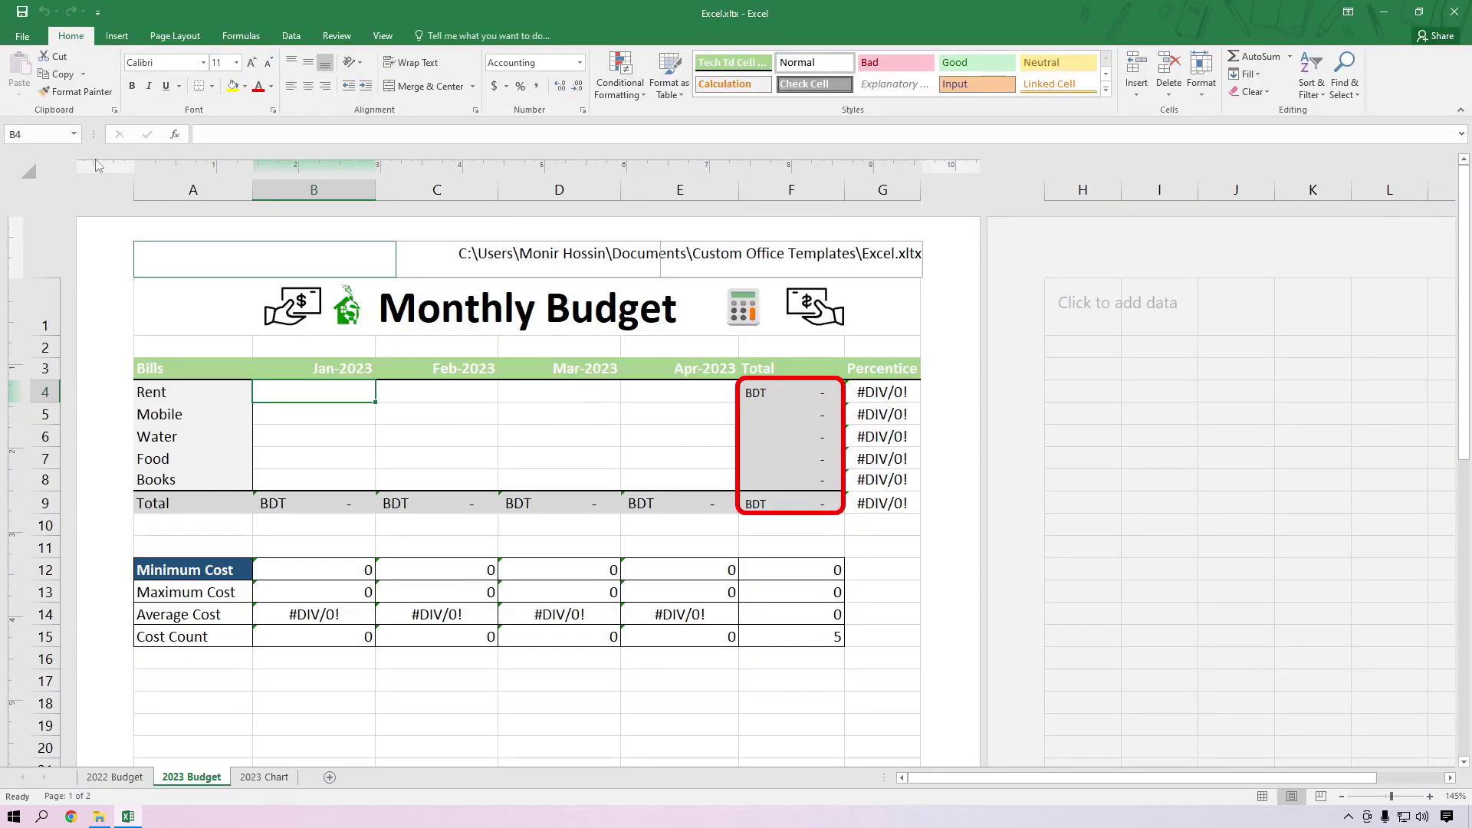
pyautogui.click(22, 37)
pyautogui.click(35, 336)
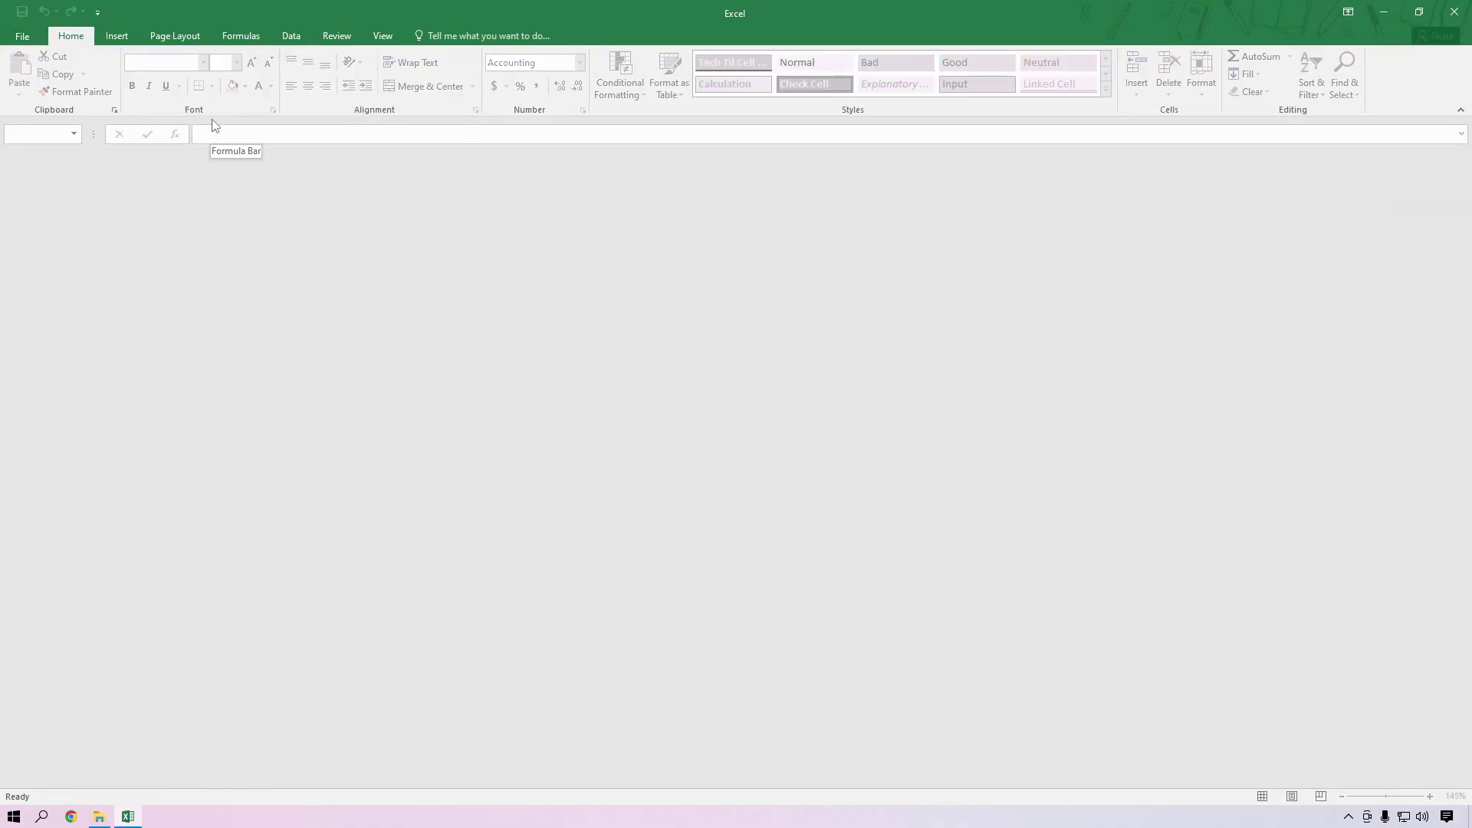
# - Create a new workbook from the Excel template under PERSONAL templates
pyautogui.click(22, 36)
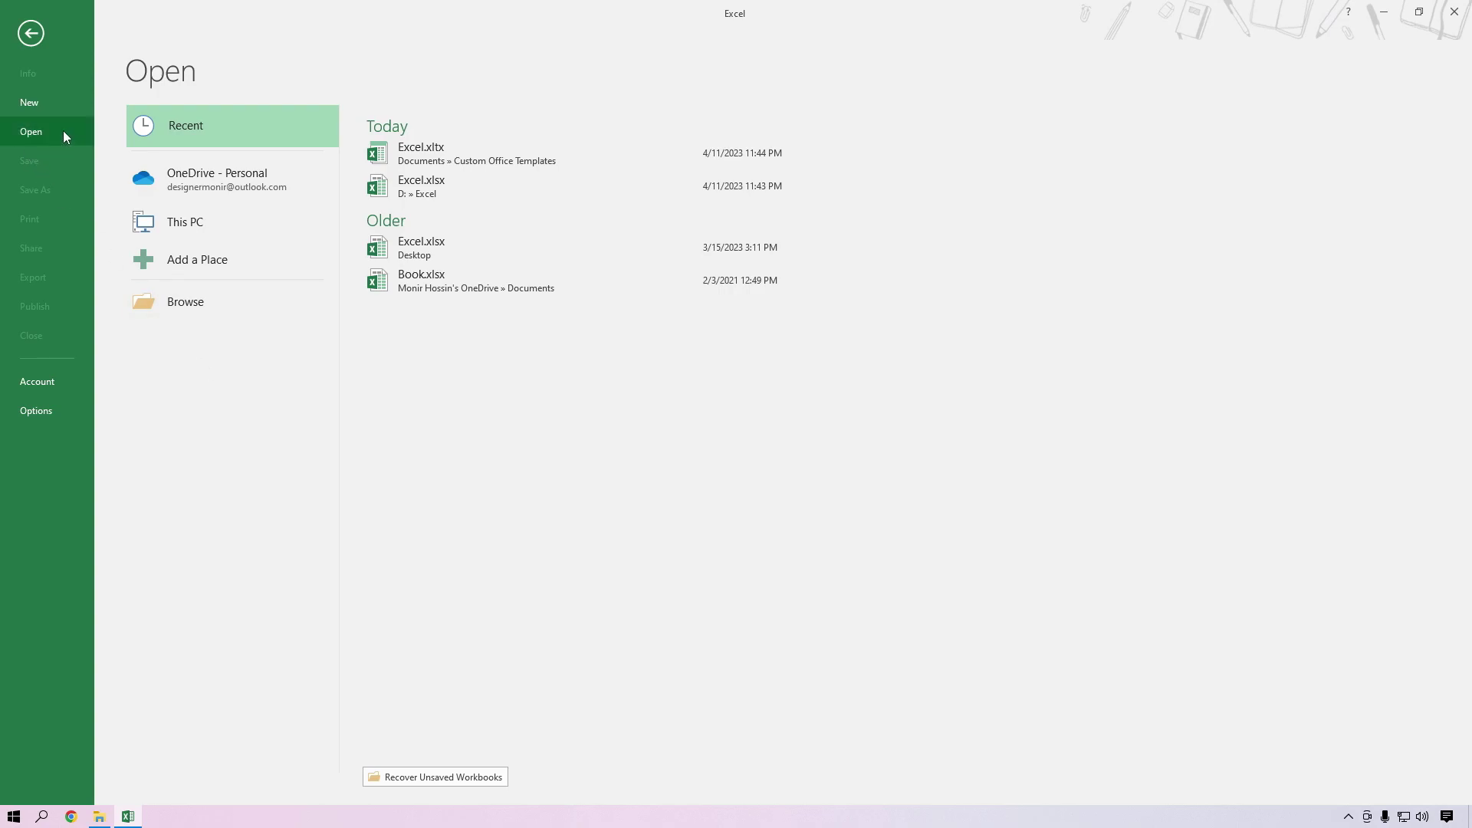
pyautogui.click(23, 107)
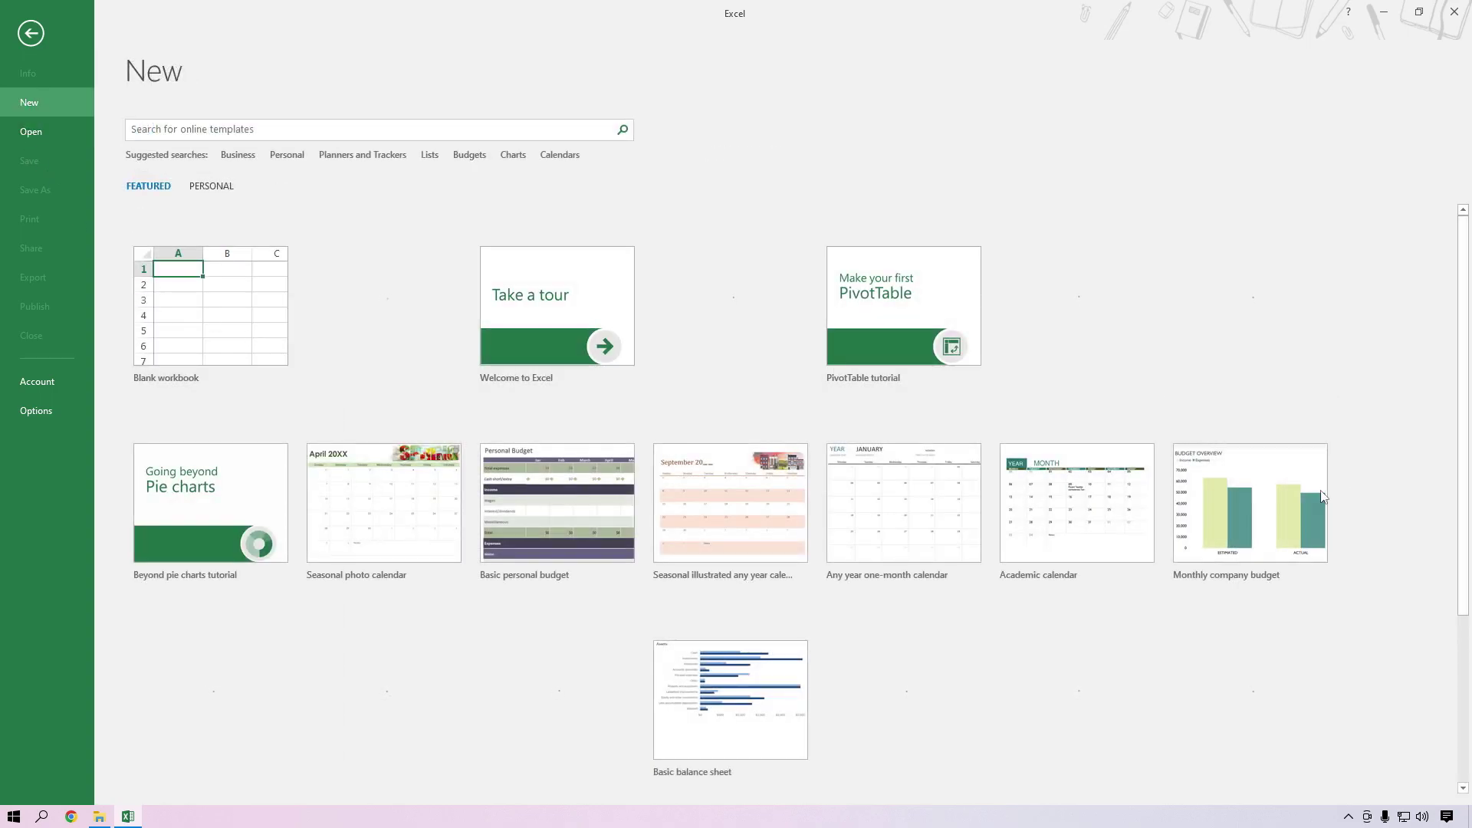
pyautogui.scroll(-3, 1212, 587)
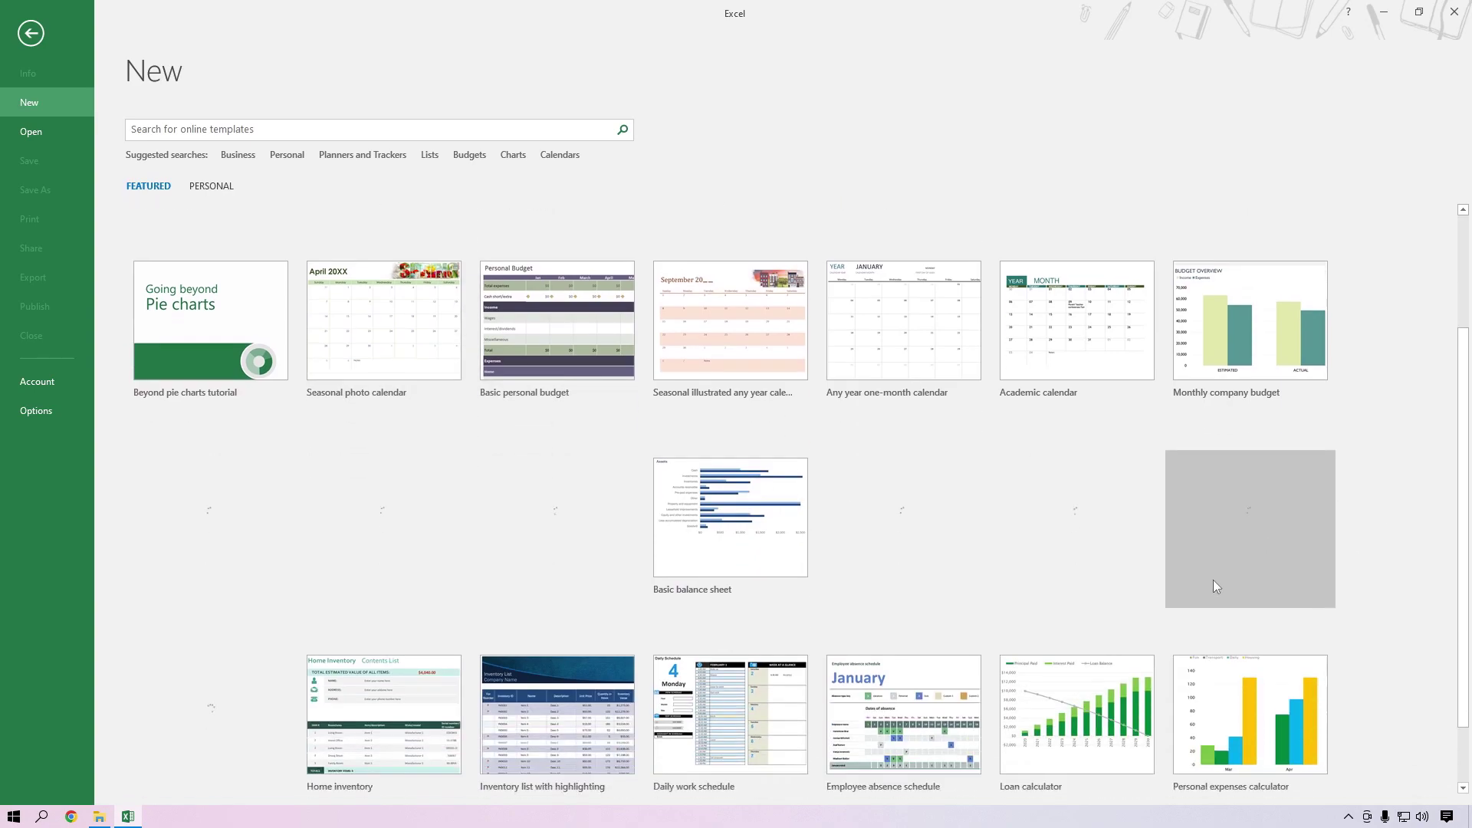
pyautogui.scroll(3, 1181, 592)
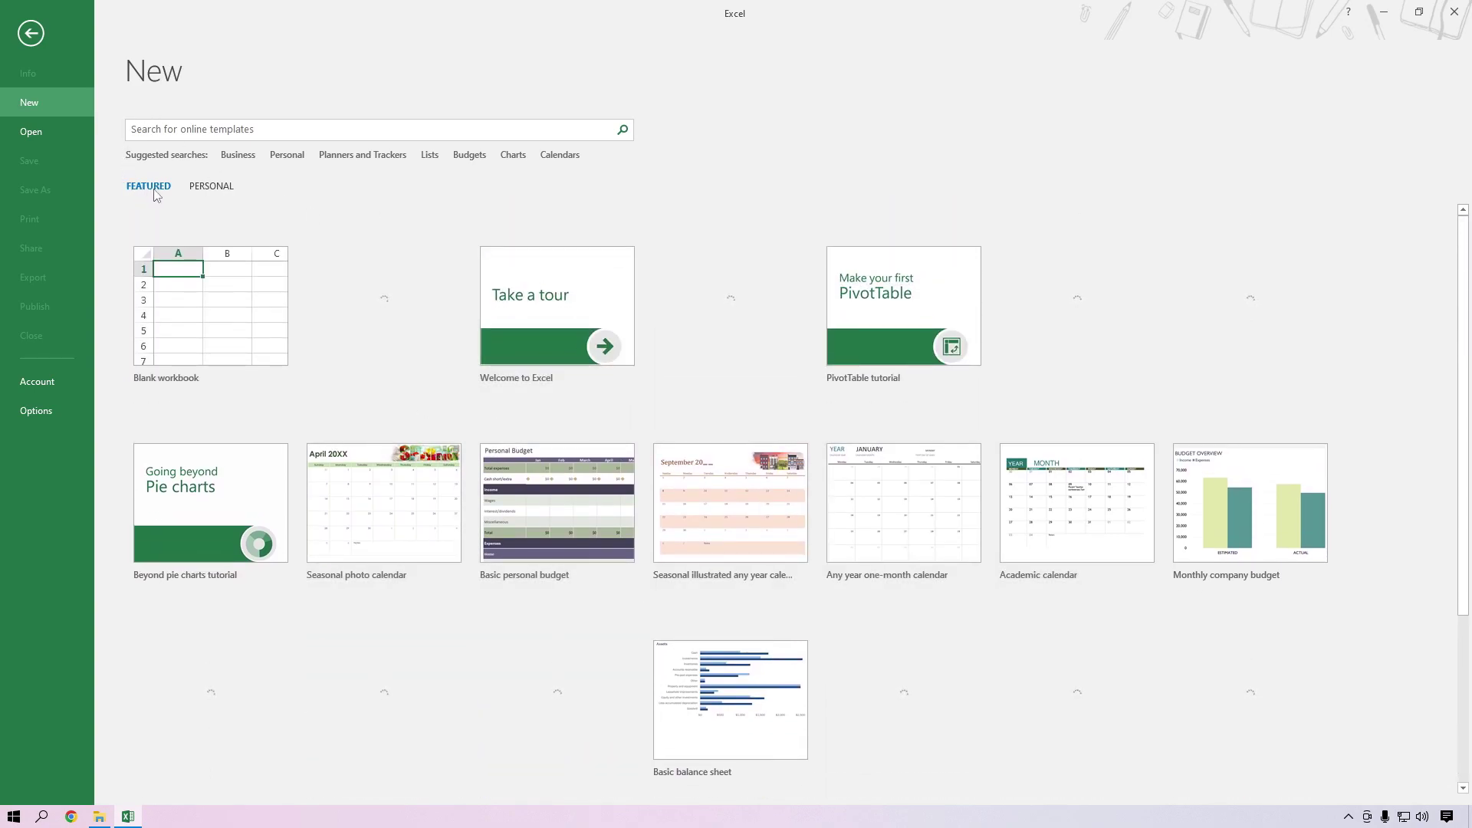
pyautogui.click(220, 188)
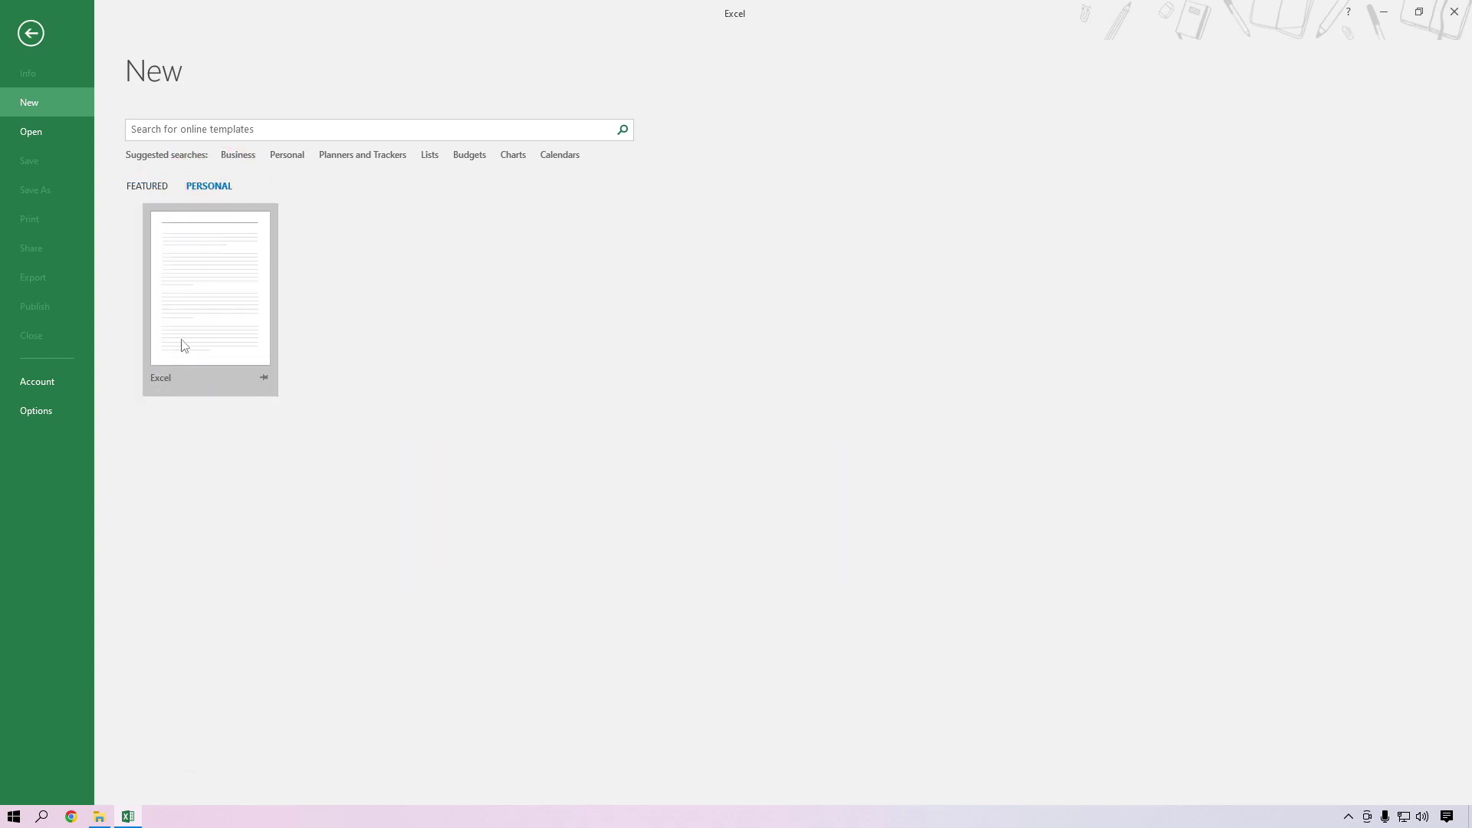
pyautogui.click(250, 292)
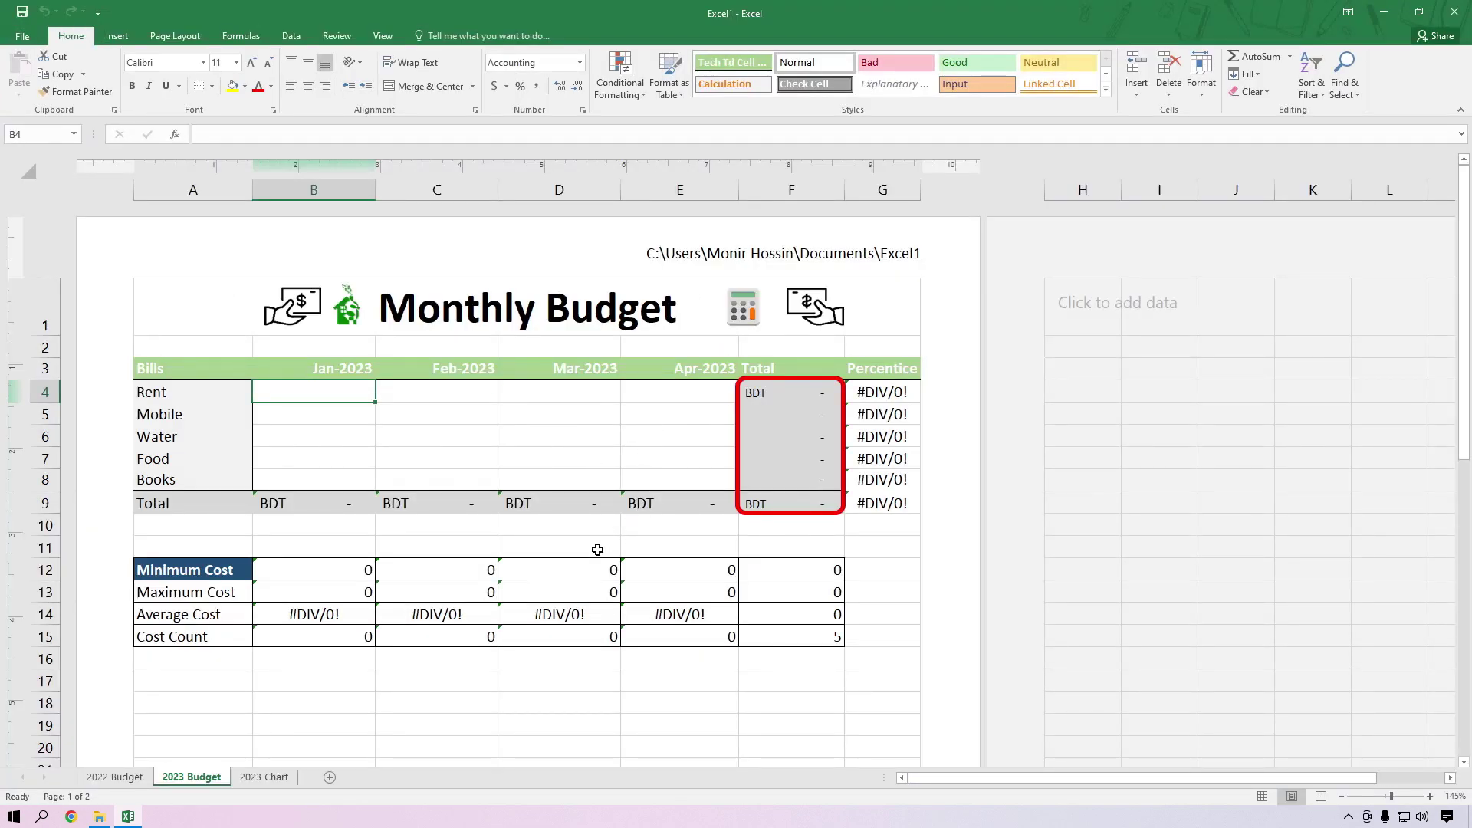
# - Set month heading B3 to May-2023 and C3 to Aug-2023 (8/1/2023)
pyautogui.click(341, 369)
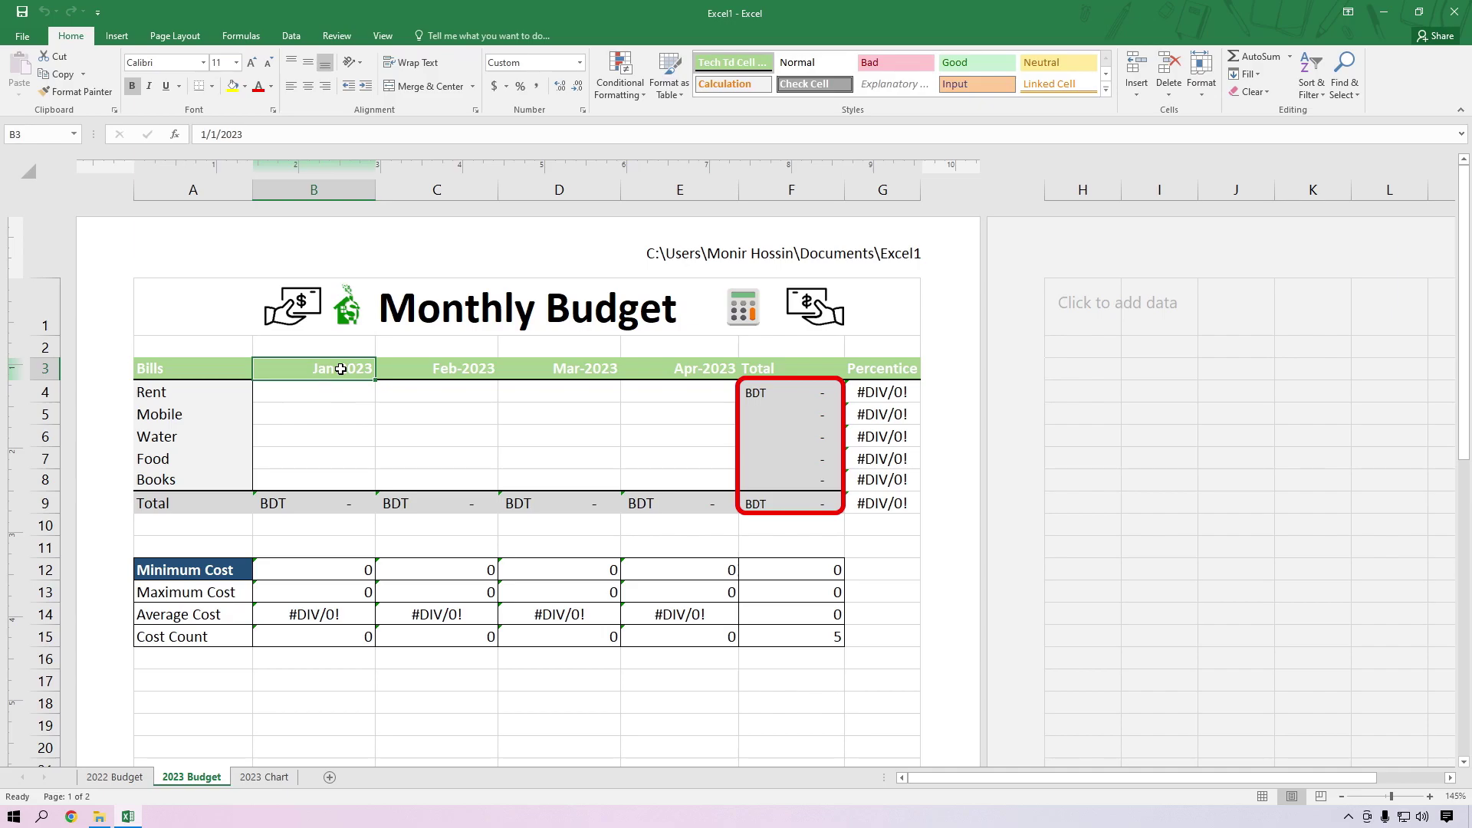
pyautogui.write('1/')
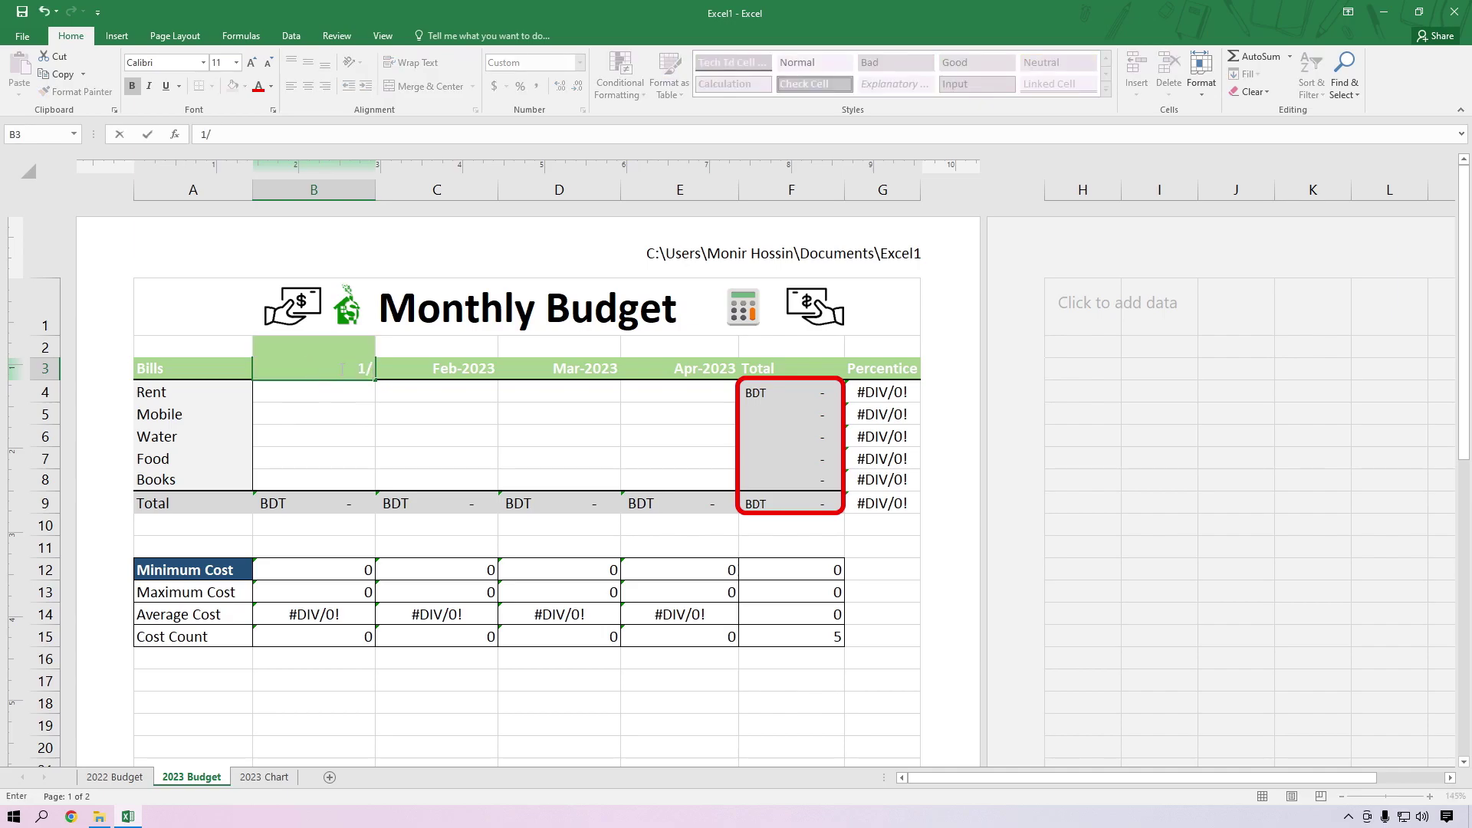
pyautogui.write('1/2023')
pyautogui.press('Return')
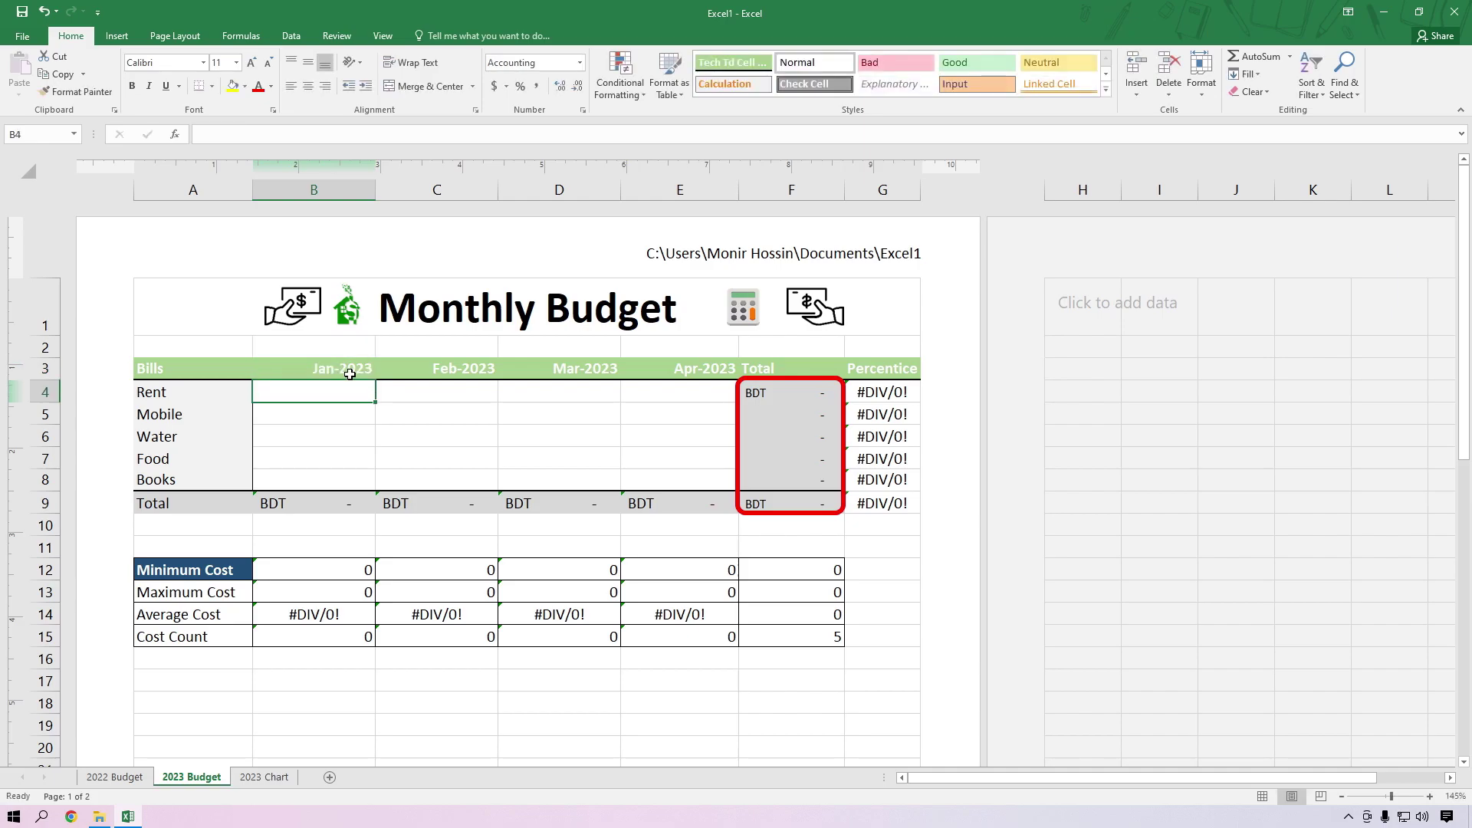
pyautogui.click(330, 368)
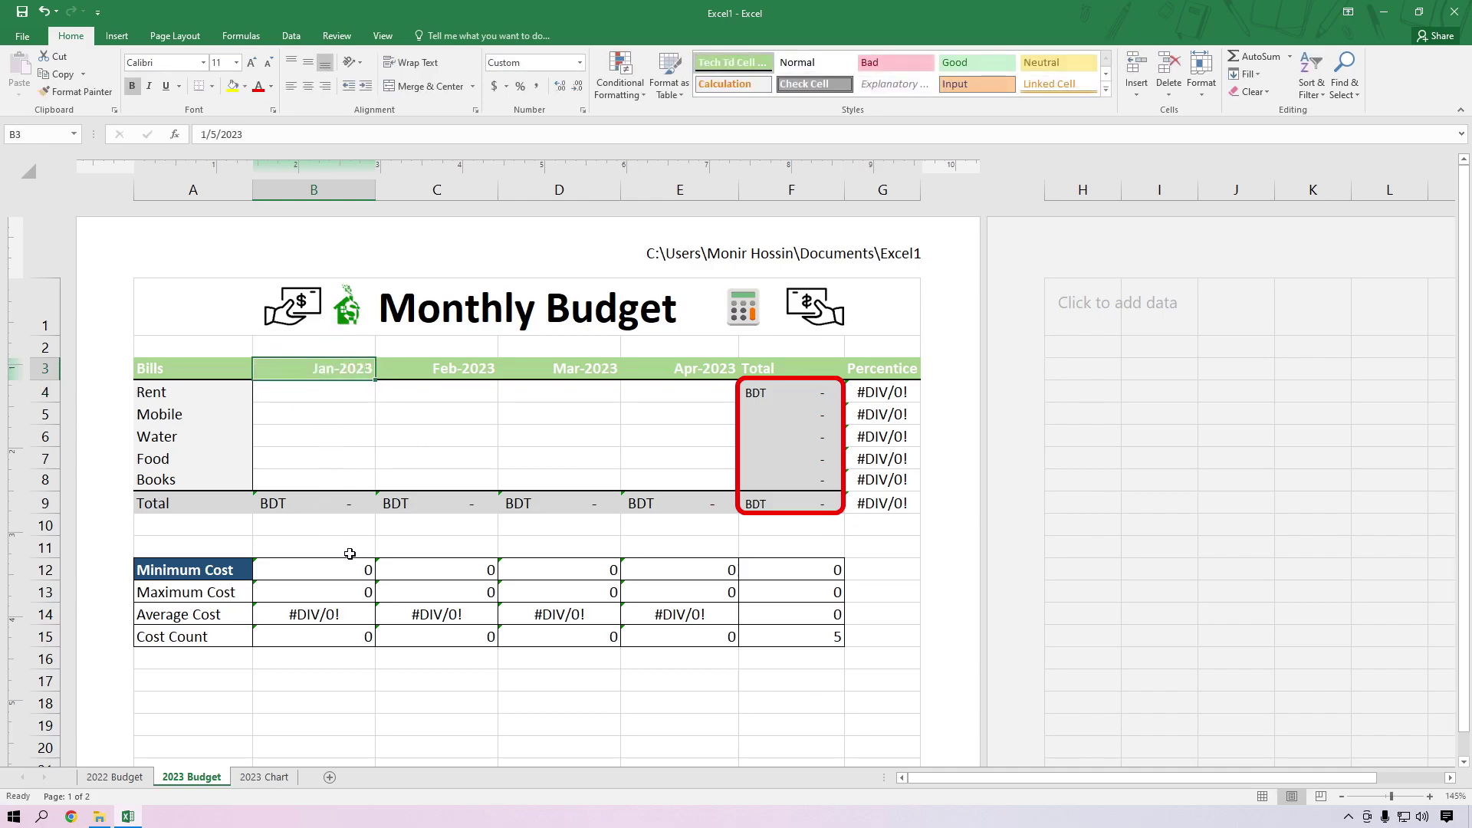
pyautogui.write('5/1')
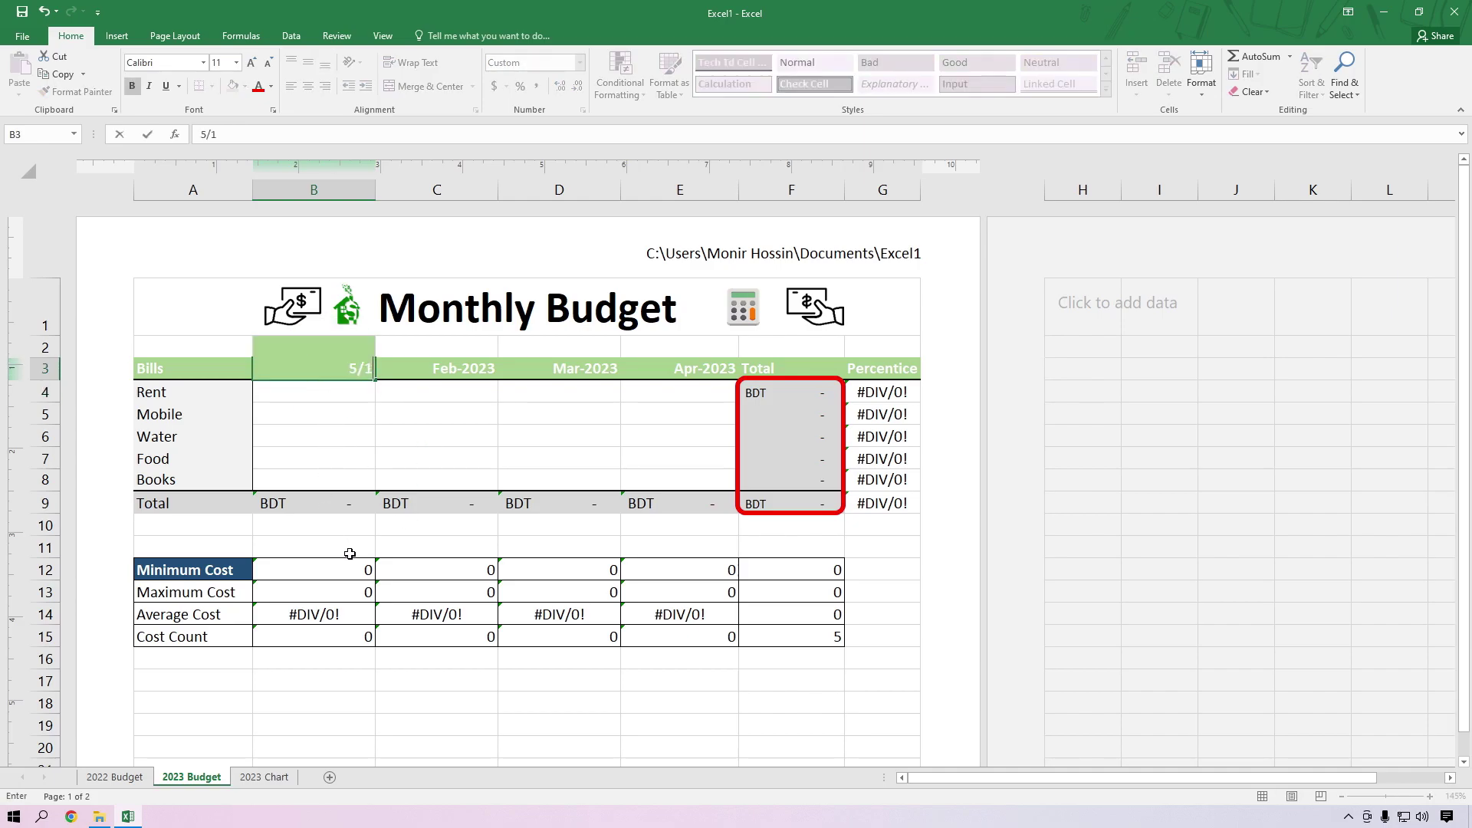
pyautogui.write('/2023')
pyautogui.press('Return')
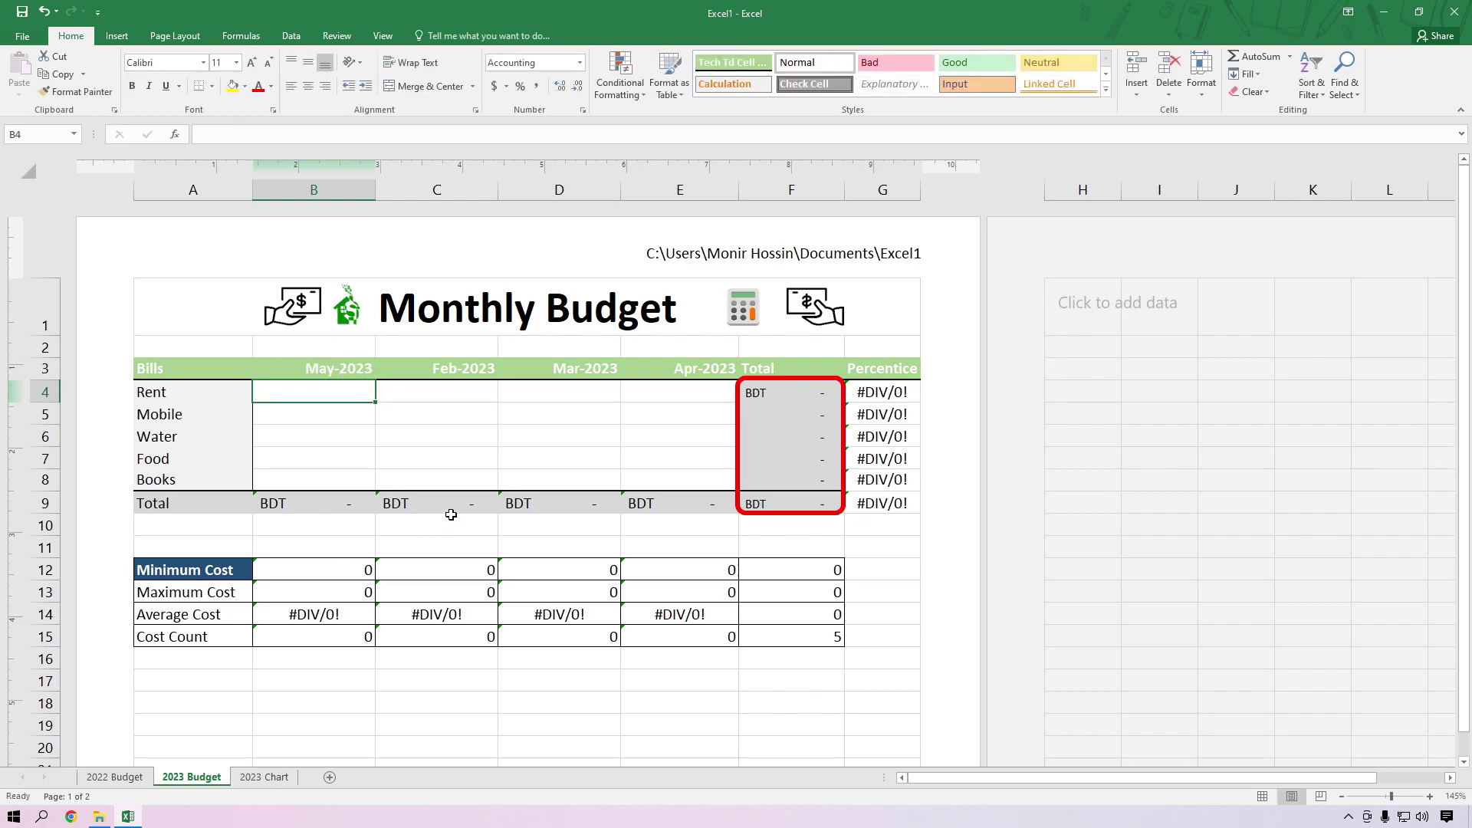
pyautogui.click(465, 369)
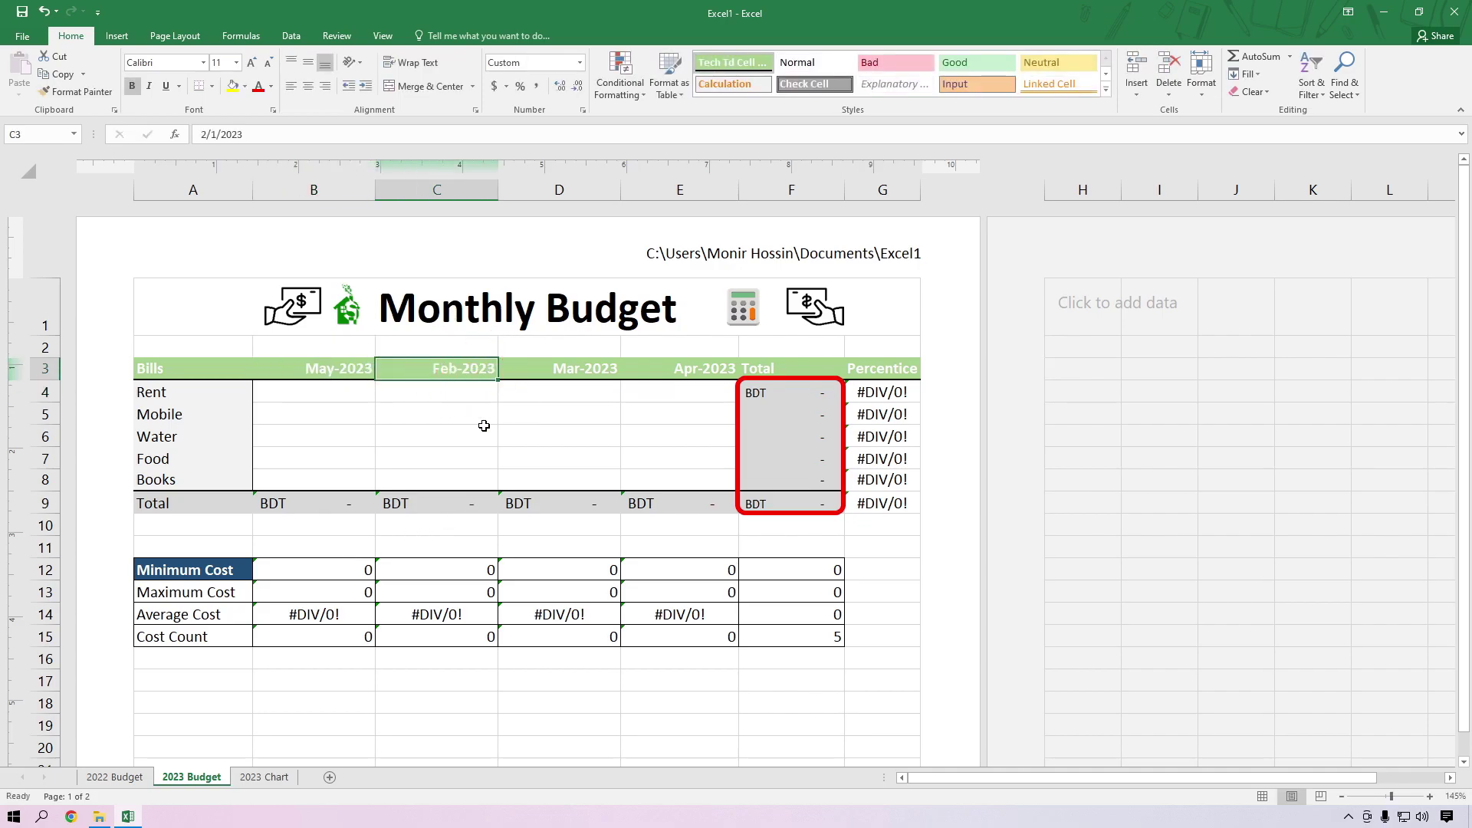
pyautogui.write('8/')
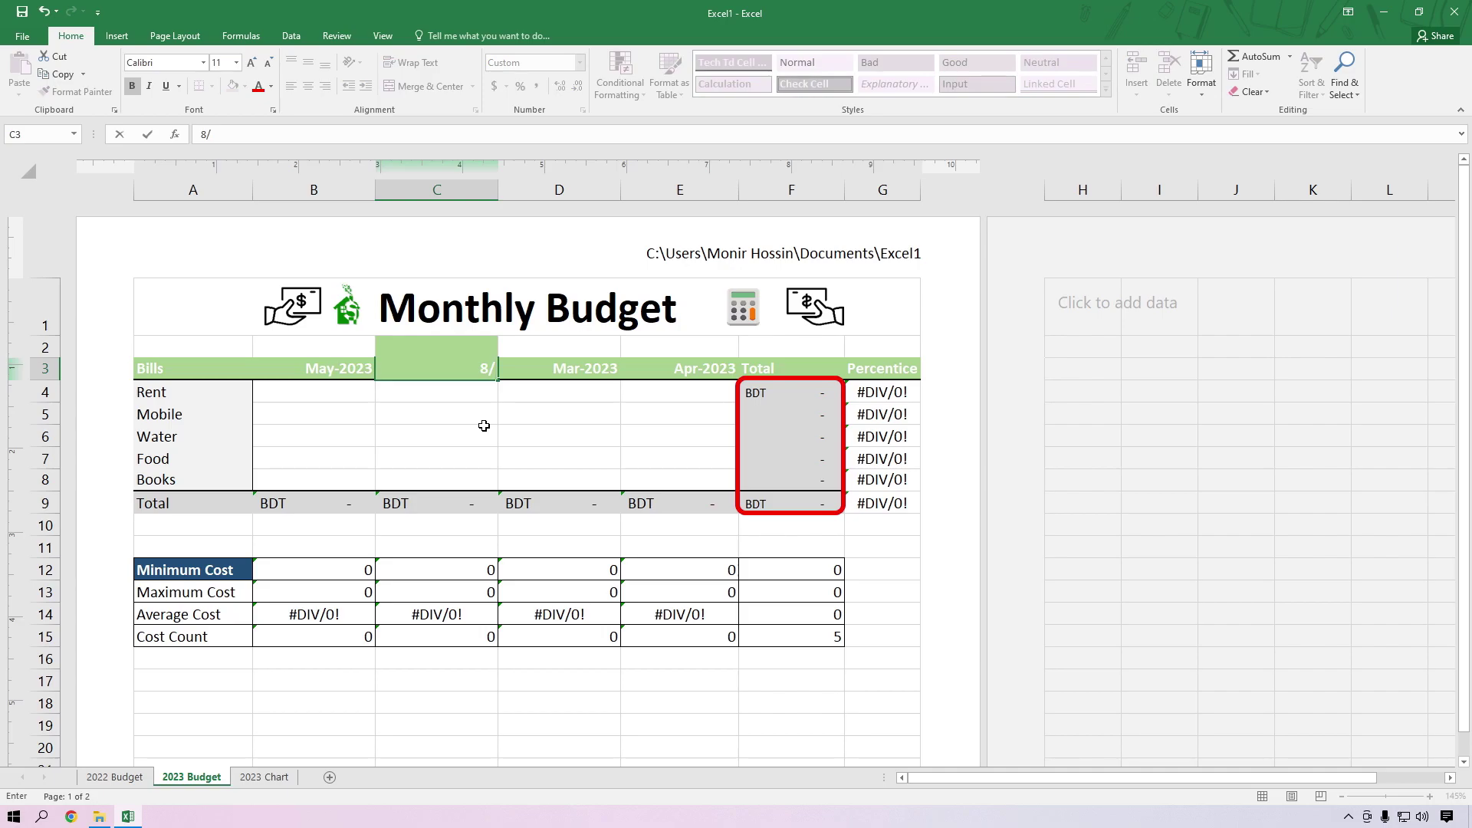
pyautogui.write('1/20')
pyautogui.write('23')
pyautogui.press('Return')
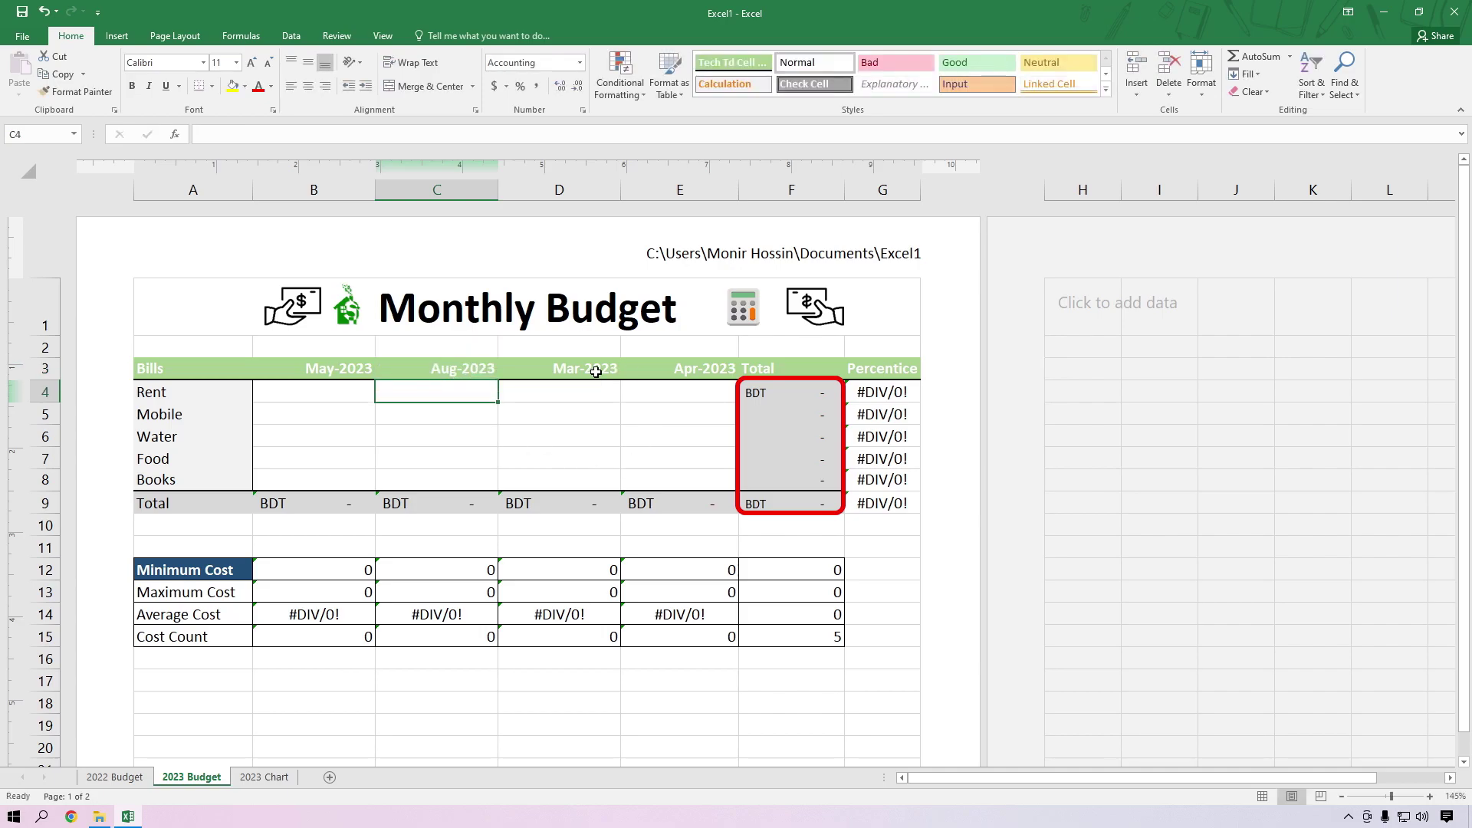
pyautogui.click(619, 369)
# - Enter May-2023 Rent of 500 in B4 and Food of 900 in B7
pyautogui.click(567, 441)
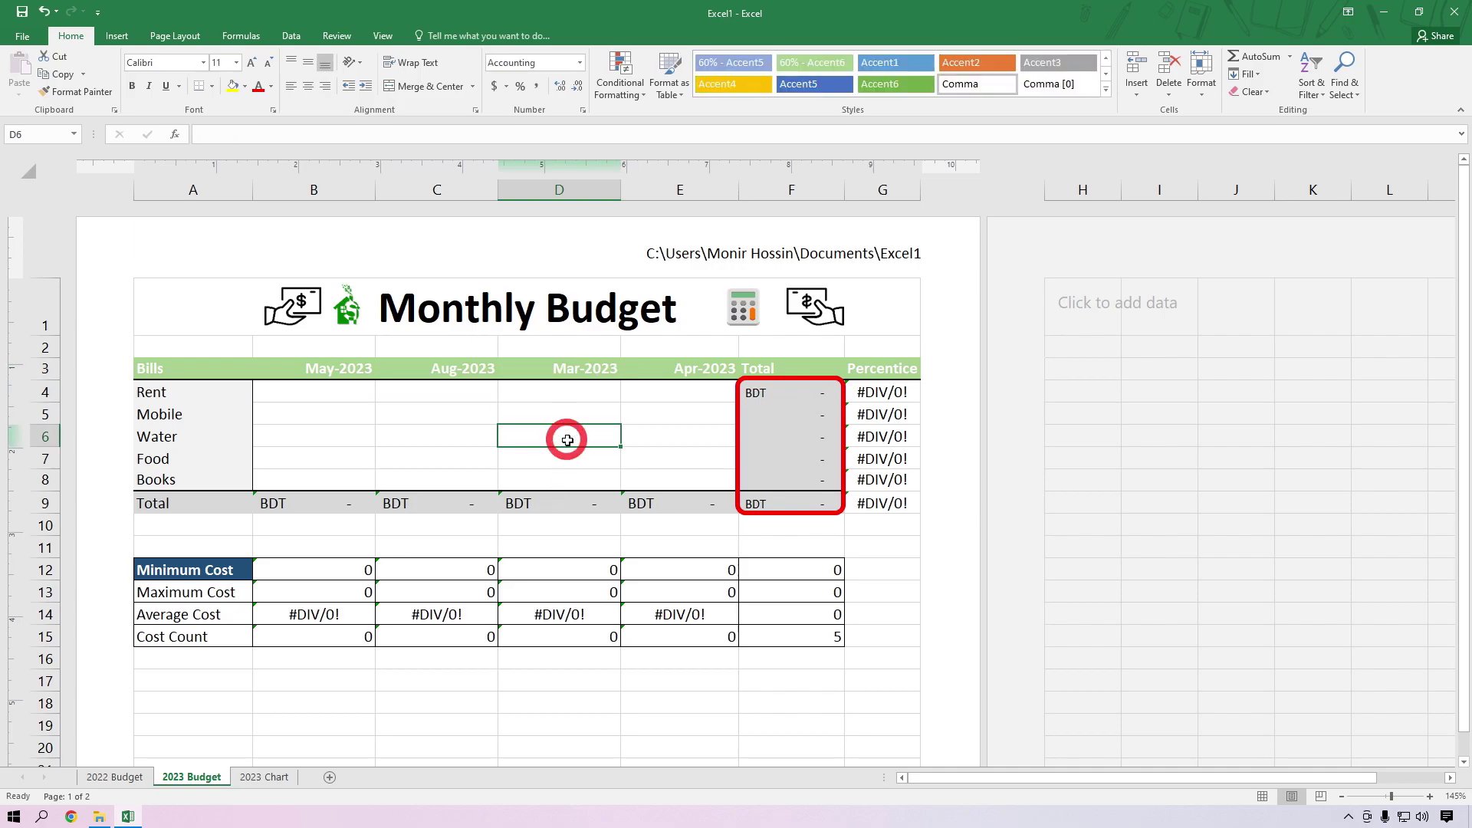
pyautogui.click(328, 394)
pyautogui.write('500')
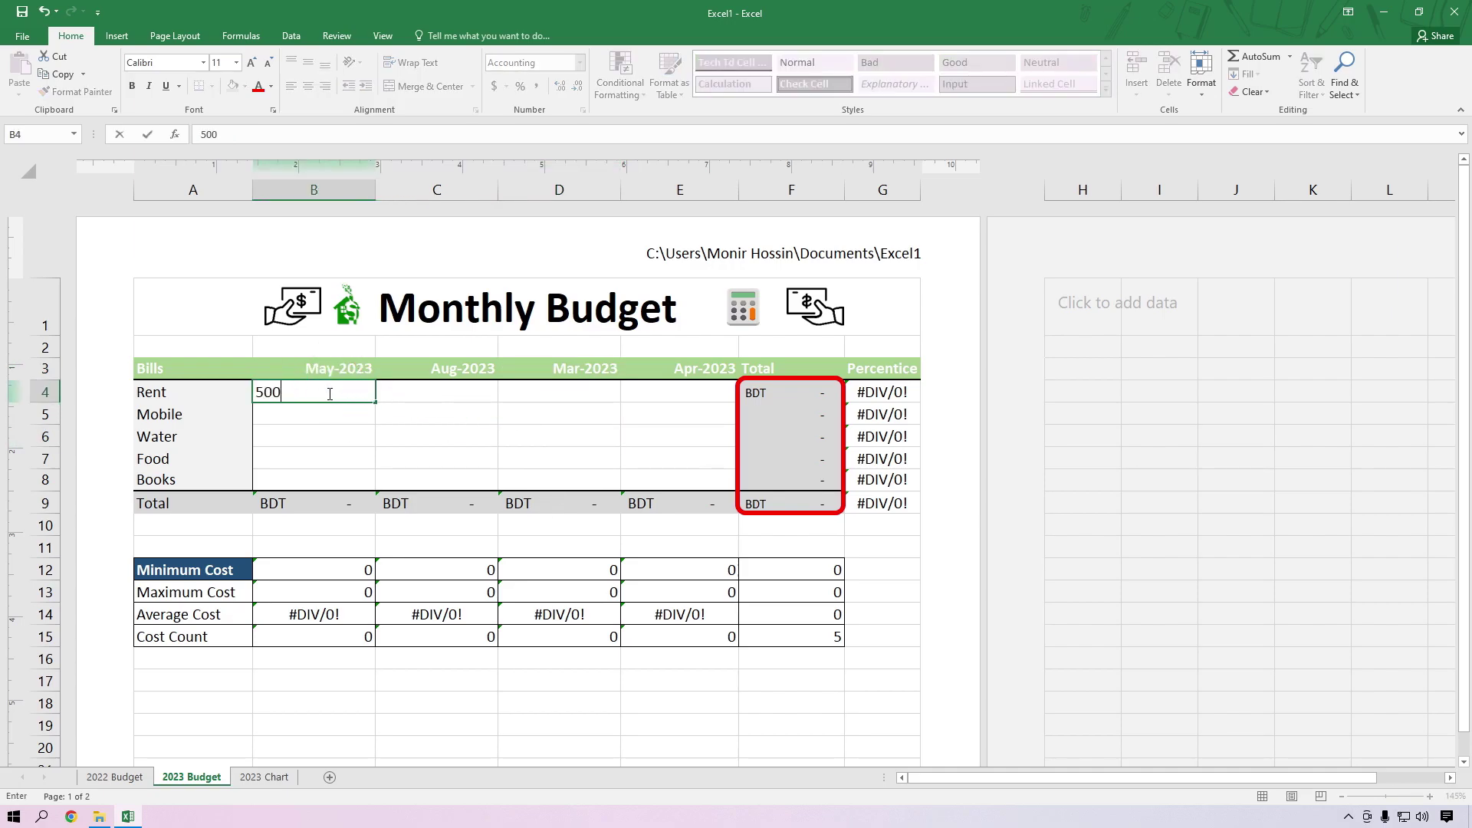
pyautogui.press('Return')
pyautogui.scroll(-3, 427, 460)
pyautogui.scroll(-5, 509, 559)
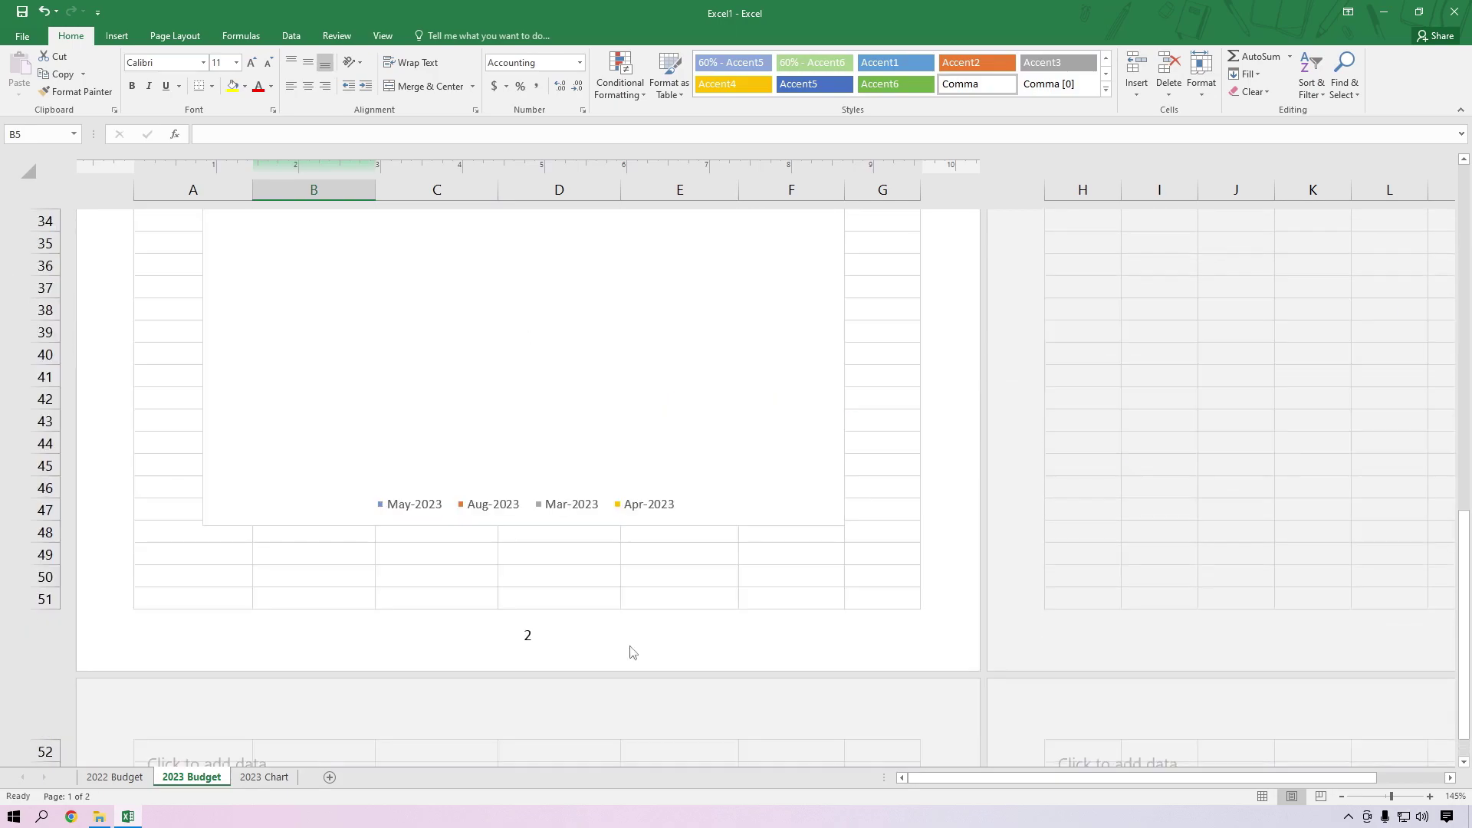
pyautogui.scroll(5, 591, 421)
pyautogui.scroll(4, 516, 424)
pyautogui.scroll(2, 425, 408)
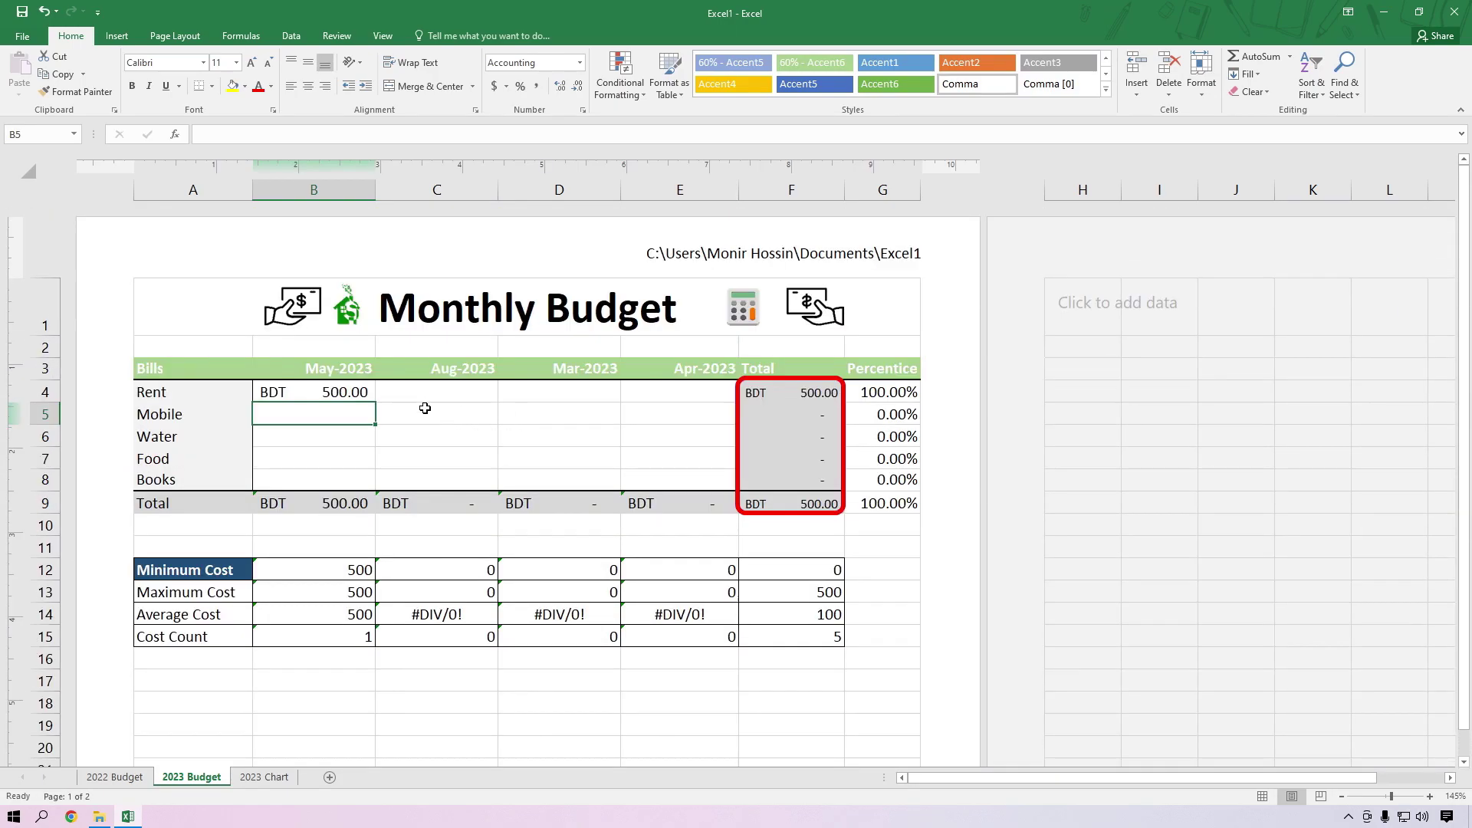
pyautogui.click(303, 459)
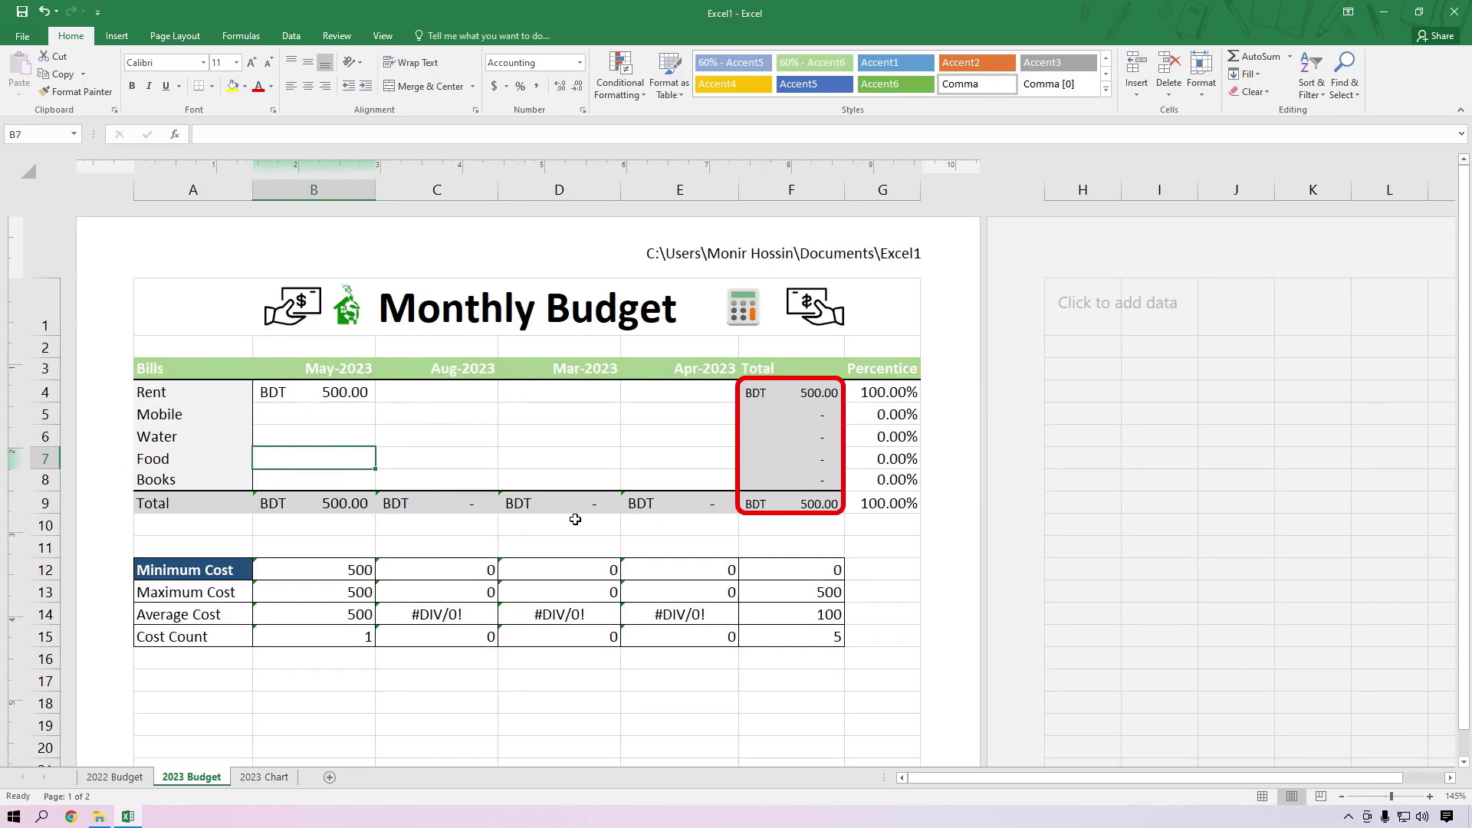
pyautogui.write('900')
pyautogui.press('Return')
# - Check the May-2023 amounts in B4:B7, then close Excel
pyautogui.scroll(-2, 638, 552)
pyautogui.scroll(-5, 686, 598)
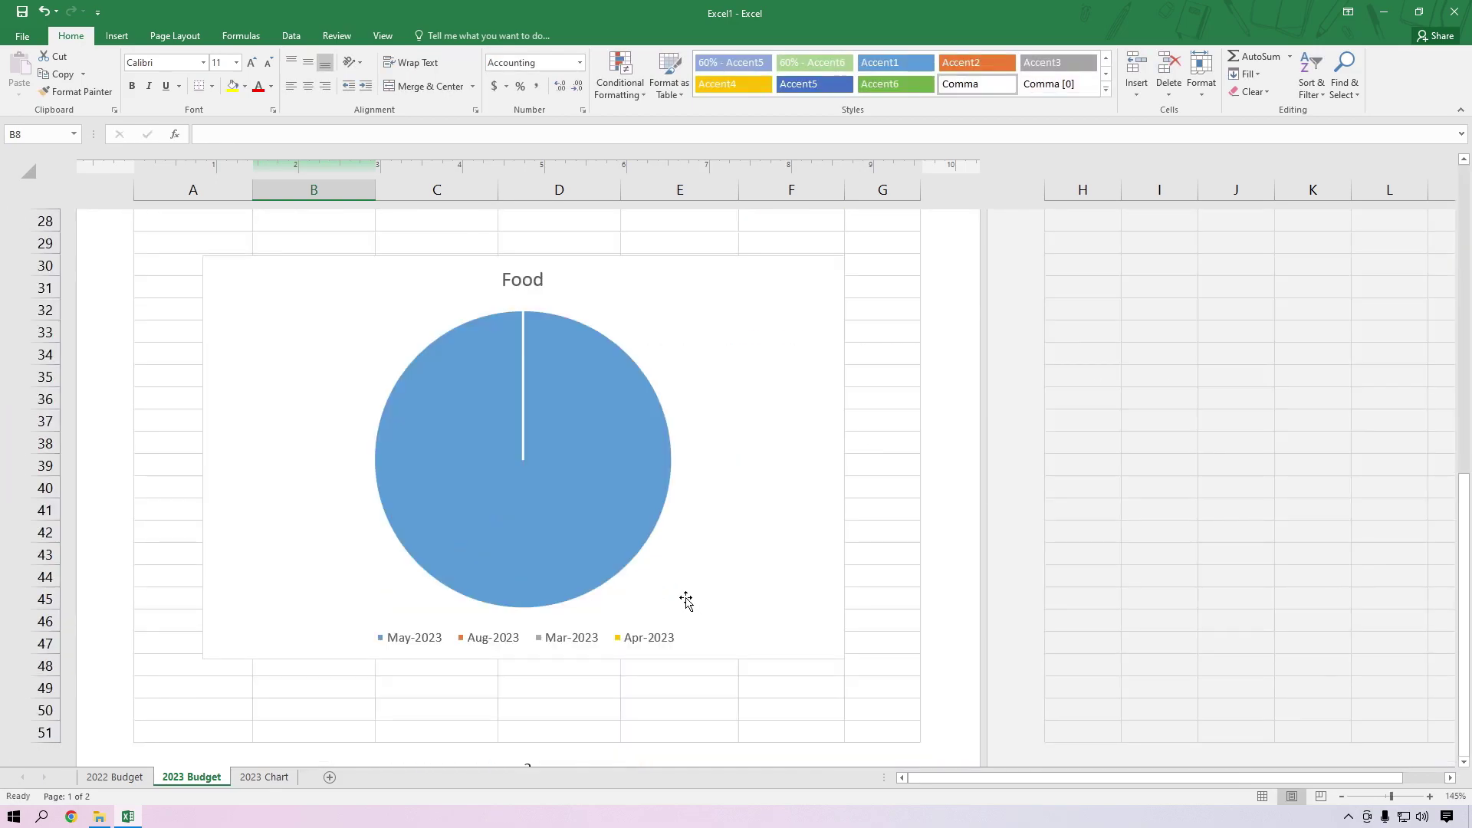
pyautogui.scroll(3, 612, 479)
pyautogui.scroll(3, 602, 487)
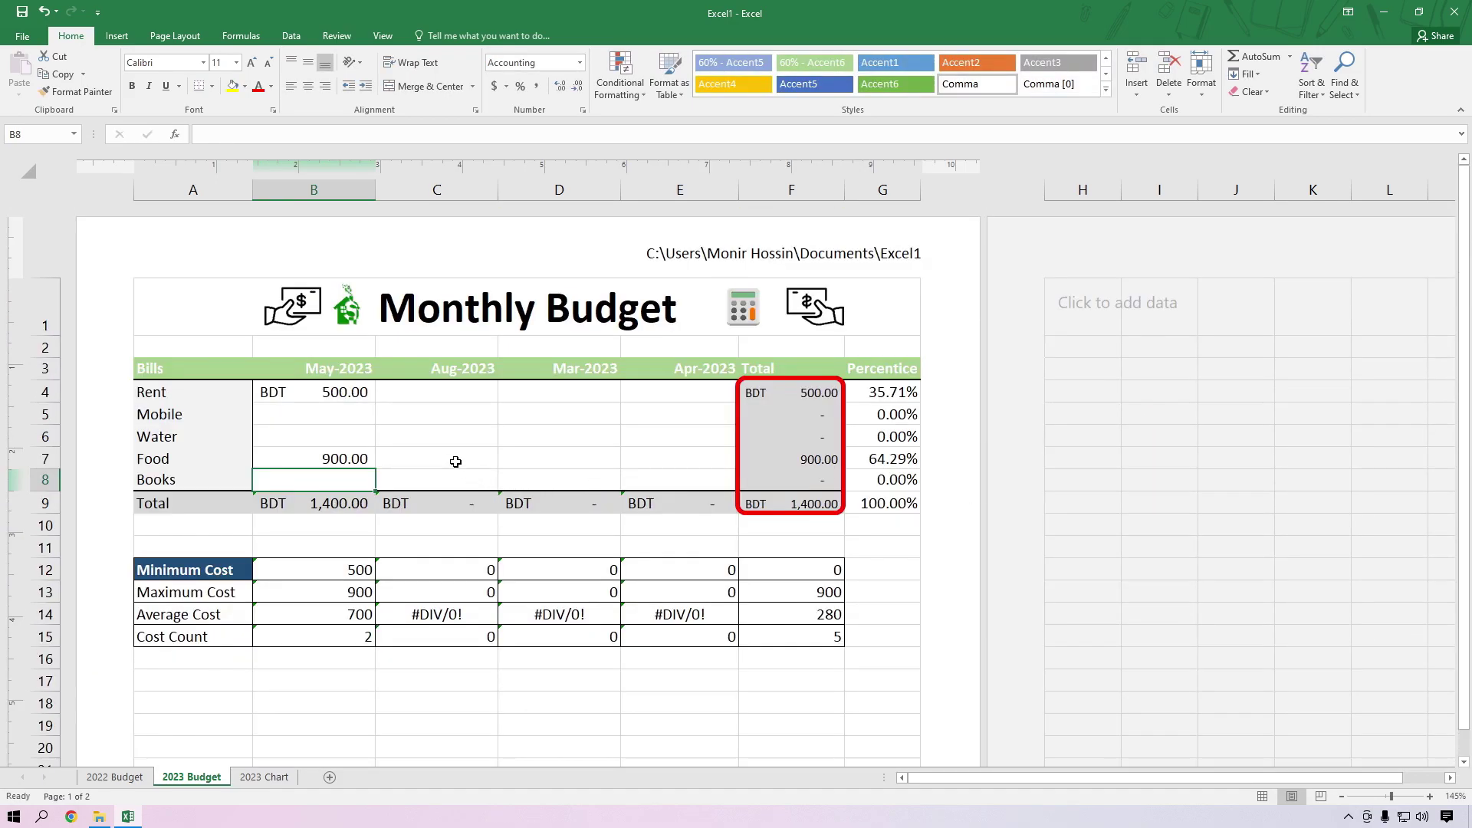
pyautogui.click(454, 460)
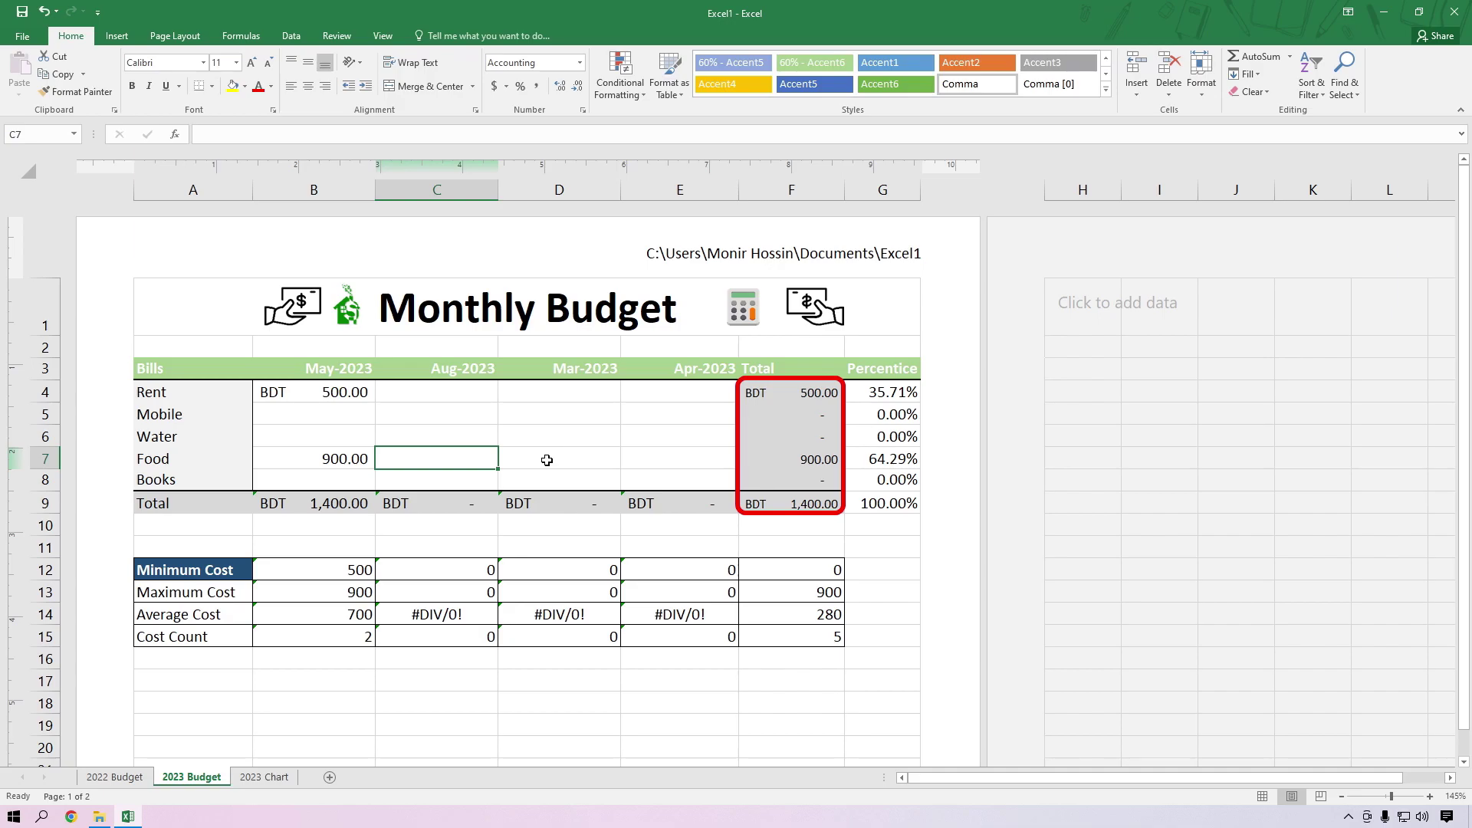
pyautogui.moveTo(296, 392); pyautogui.dragTo(322, 453)
pyautogui.click(339, 460)
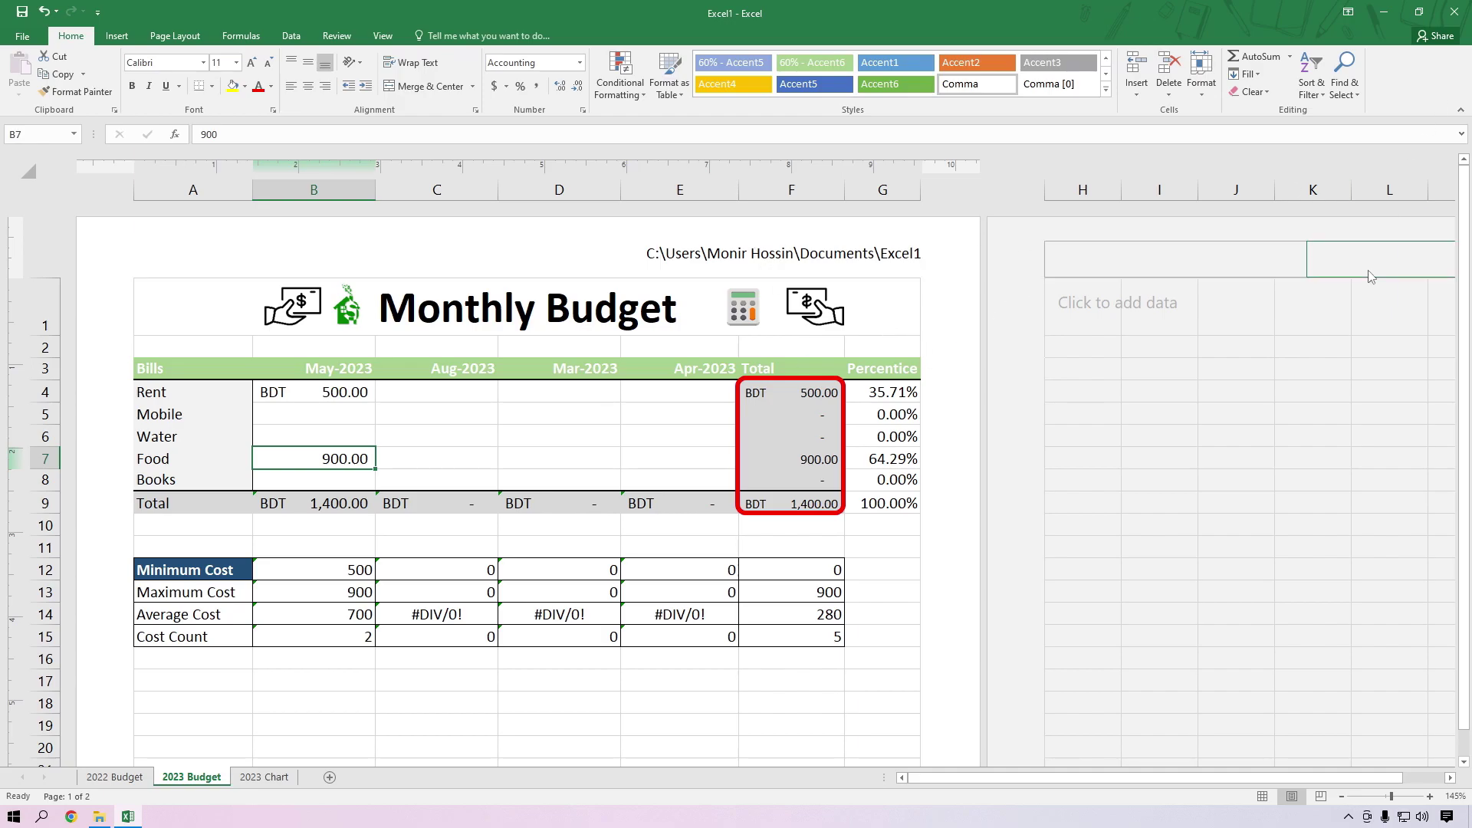
pyautogui.click(1455, 12)
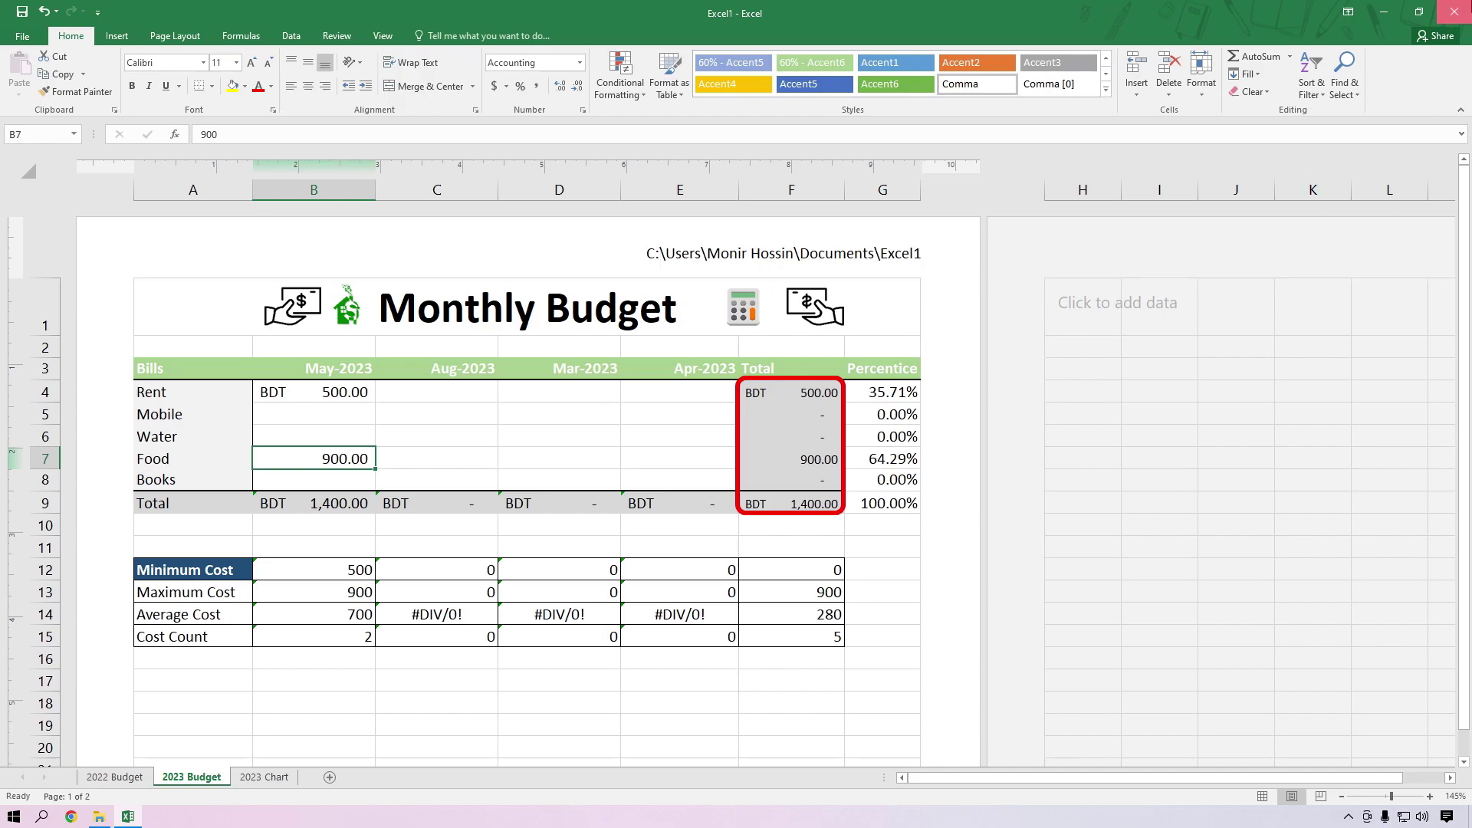
# - Discard the workbook changes and close the D:\Excel Explorer window
pyautogui.click(716, 428)
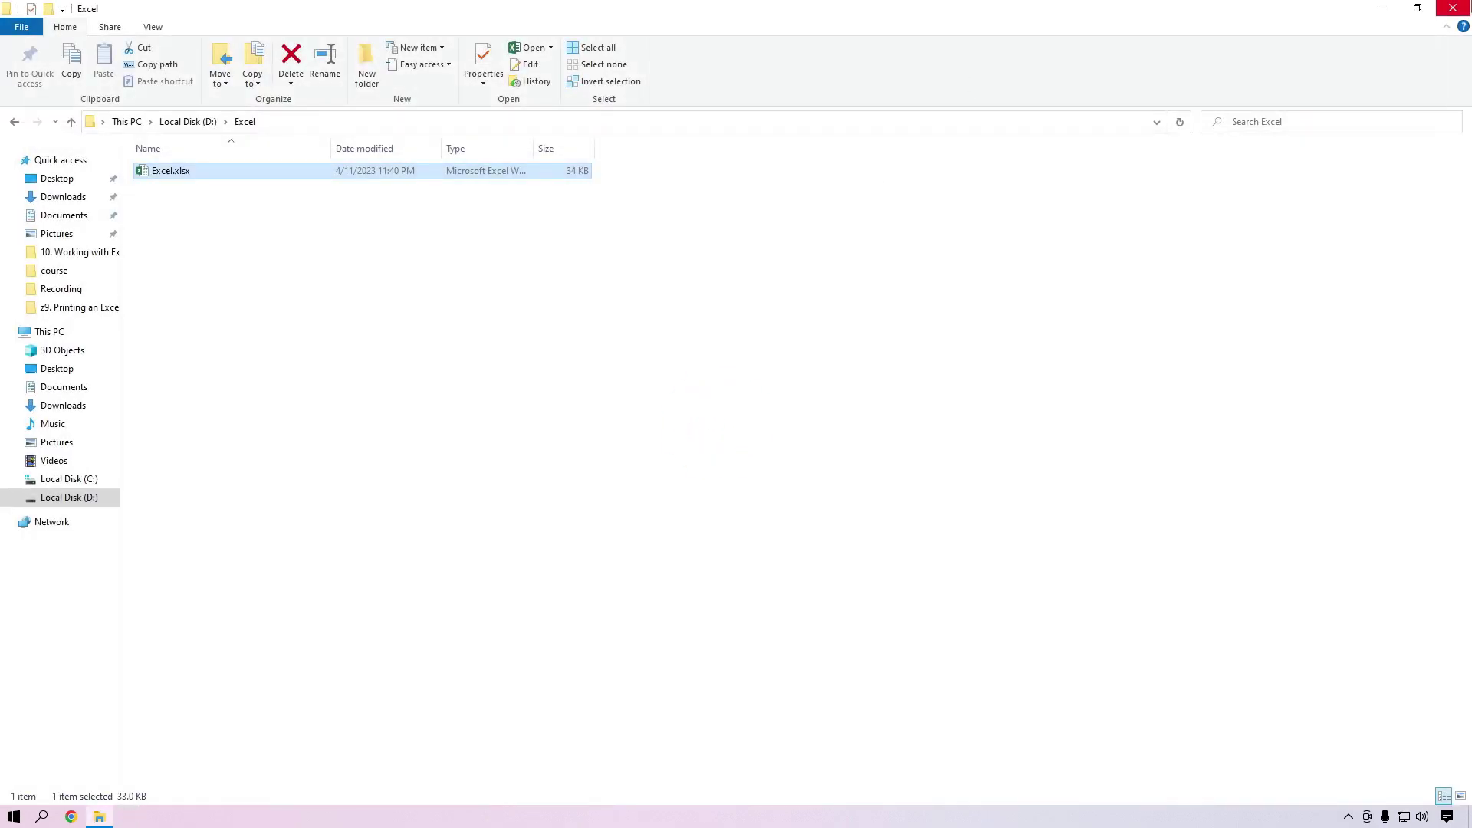
pyautogui.click(1454, 9)
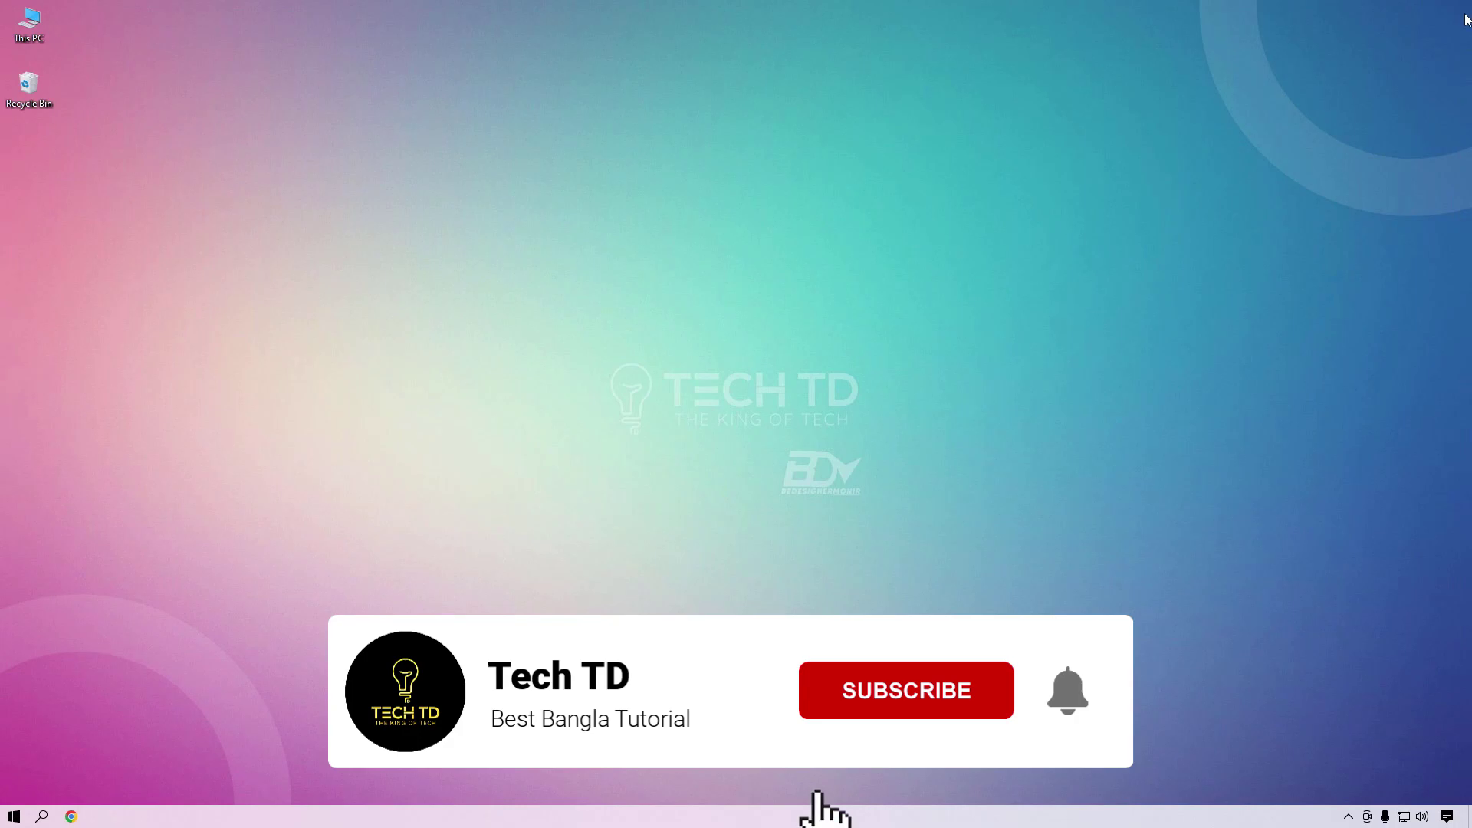